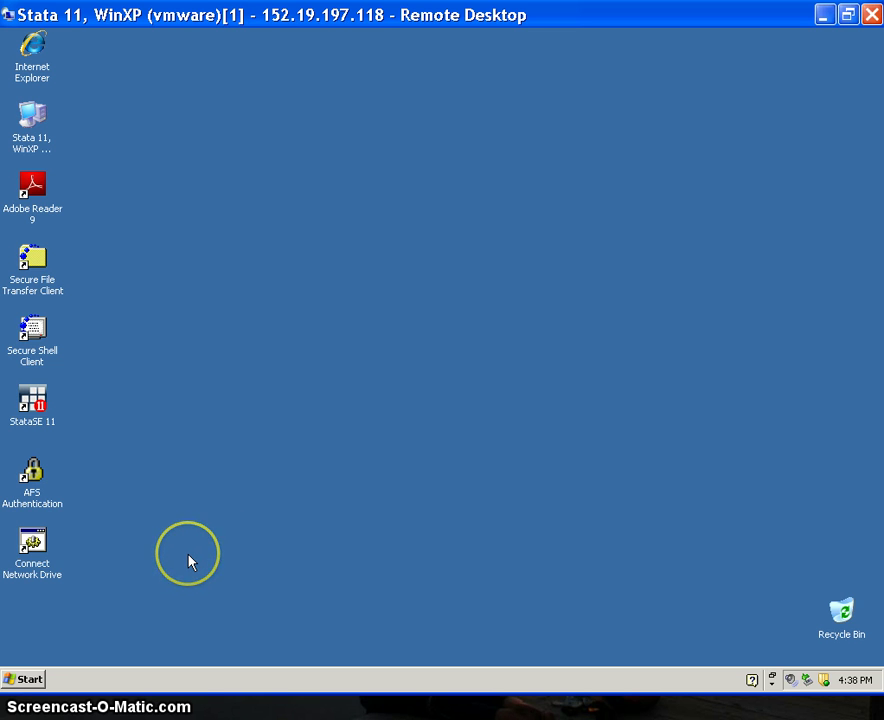
Start StataSE 11 from the desktop
left_click(35, 401)
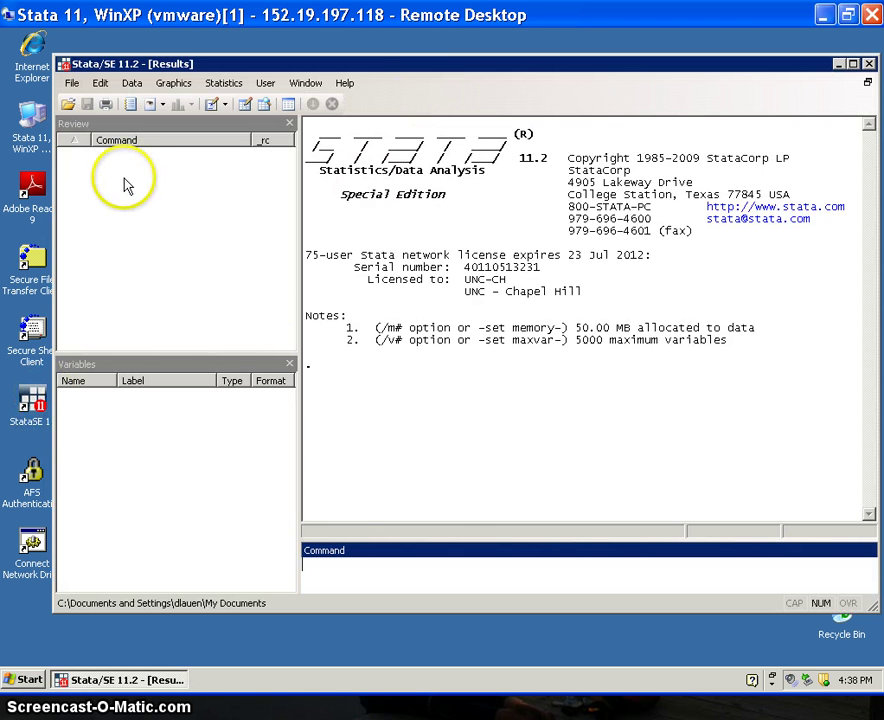
left_click(70, 84)
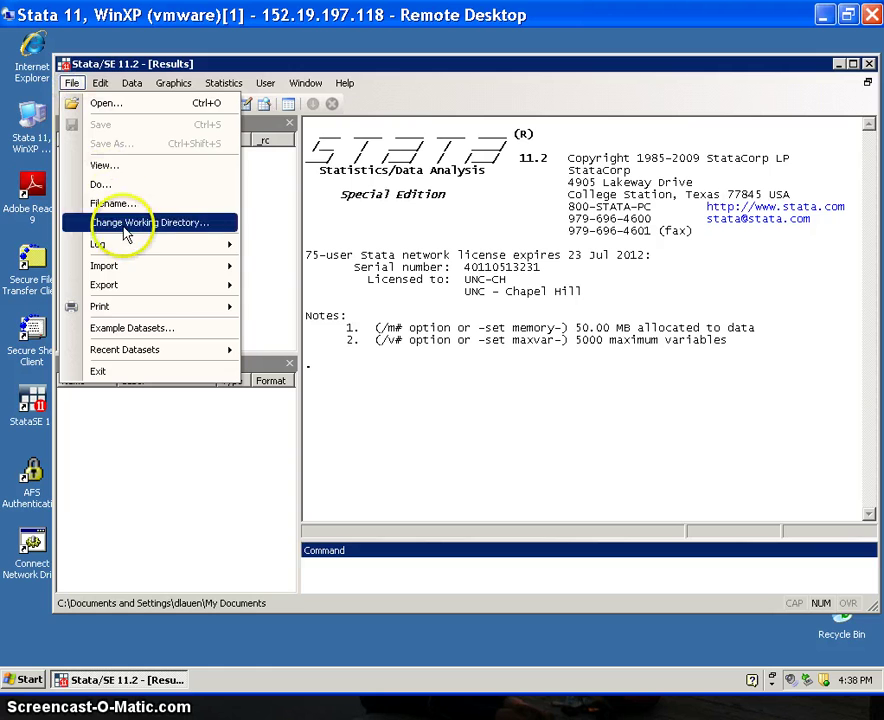
left_click(226, 629)
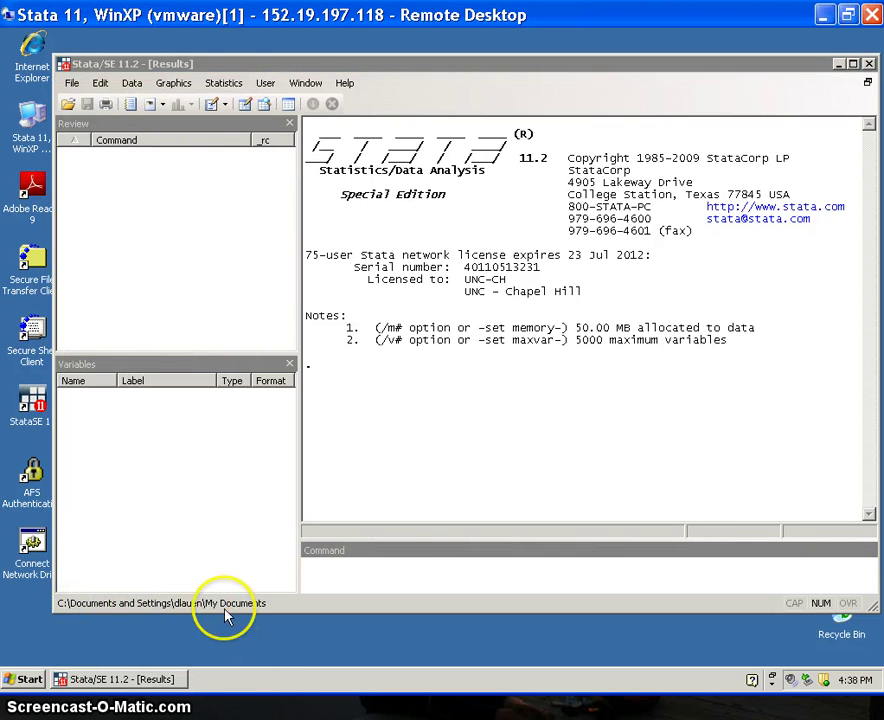
Change Stata's working directory to the data folder on the D drive (\\tsclient\D\data)
left_click(72, 84)
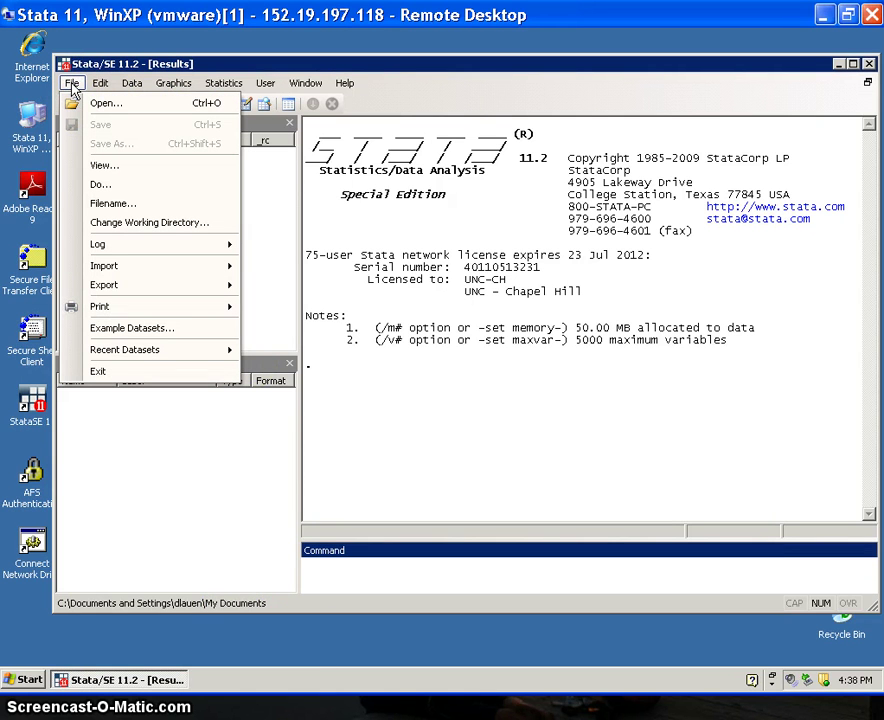
left_click(140, 222)
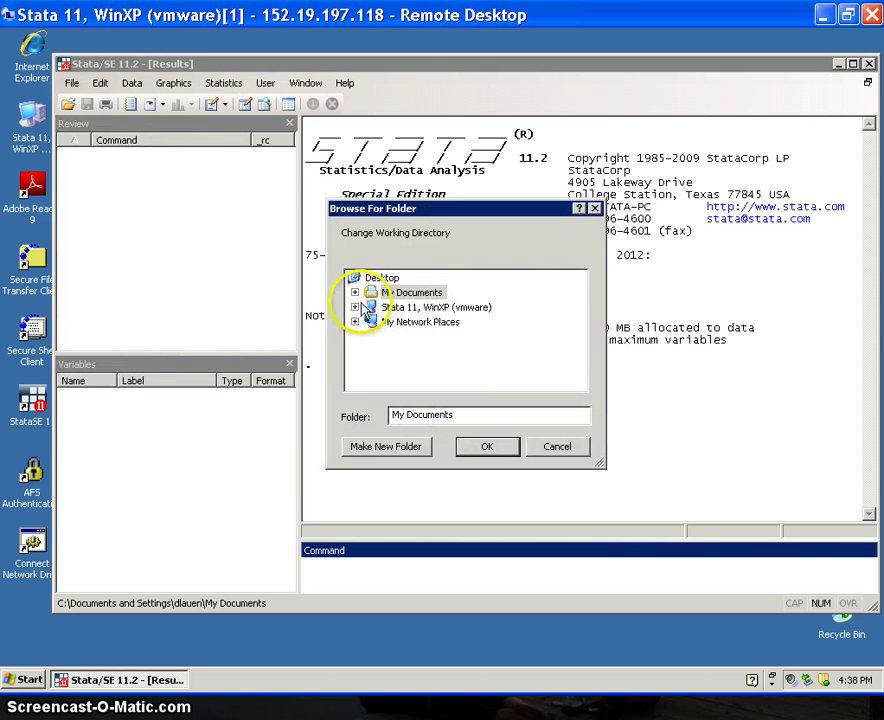
left_click(355, 307)
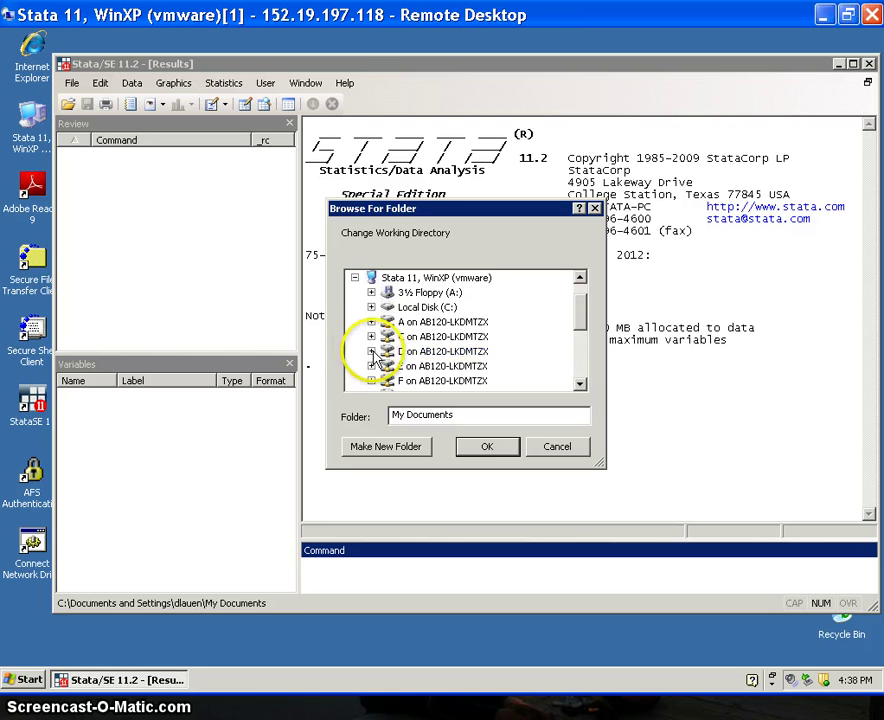
left_click(370, 356)
double_click(406, 342)
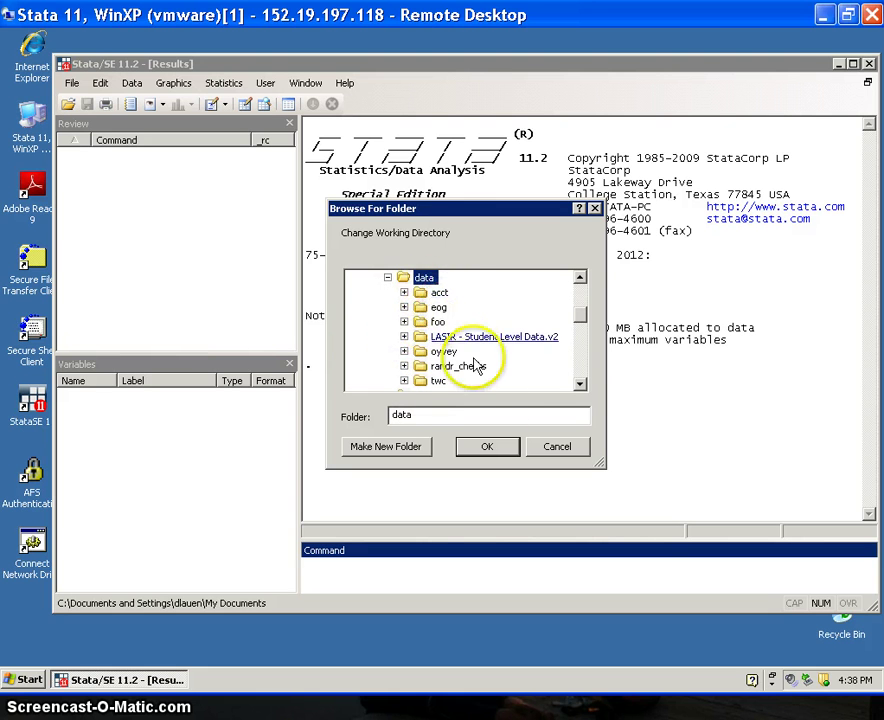
left_click(490, 447)
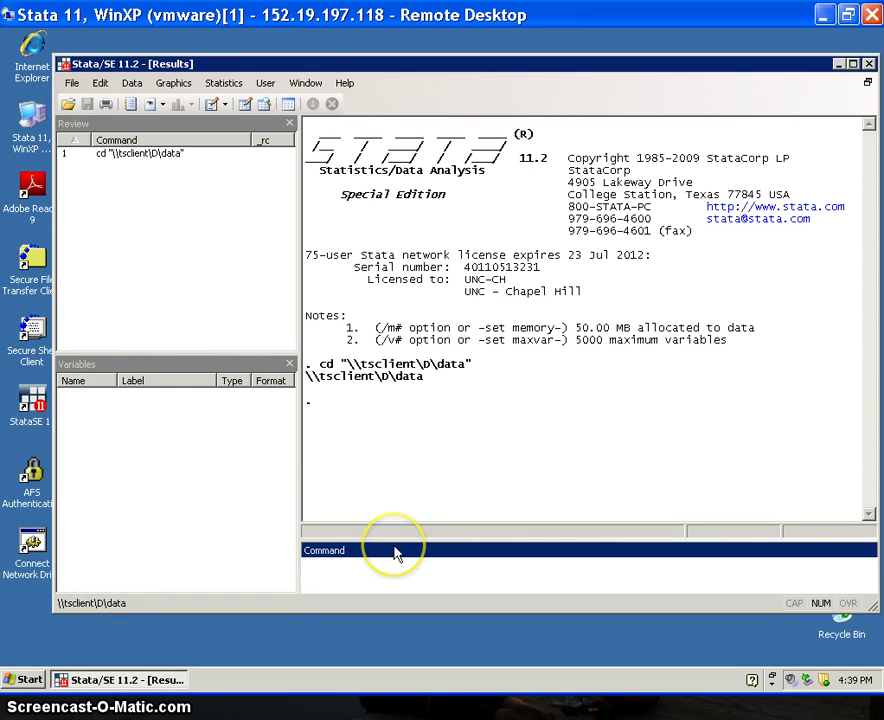
List the folder's .dta files with dir *.dta, then enter the log using mylog1.log command
type("dir")
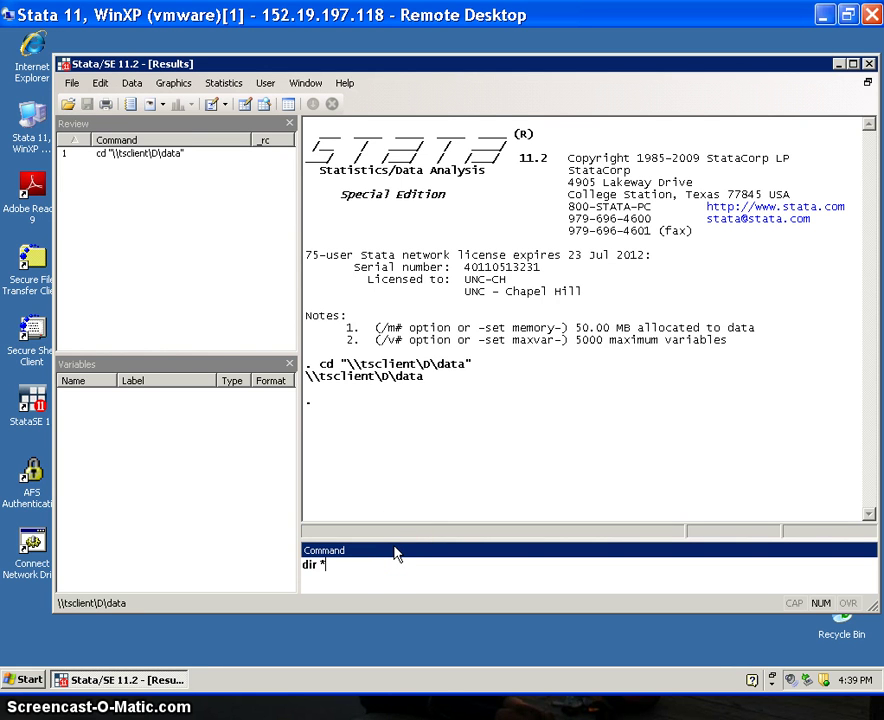
type(" *.de")
key("BackSpace")
type("ta")
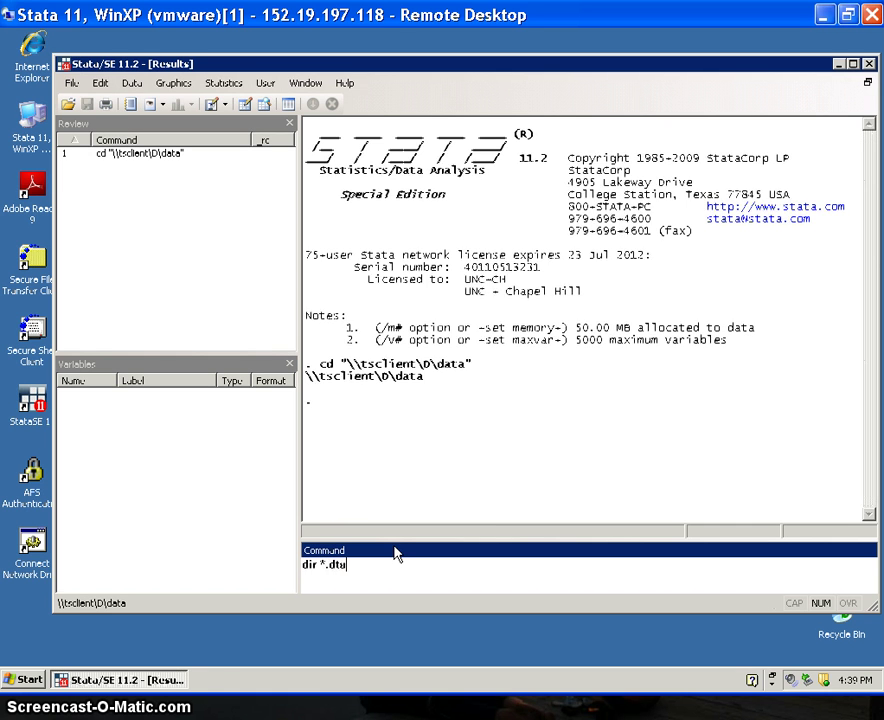
key("Return")
key("space")
key("space")
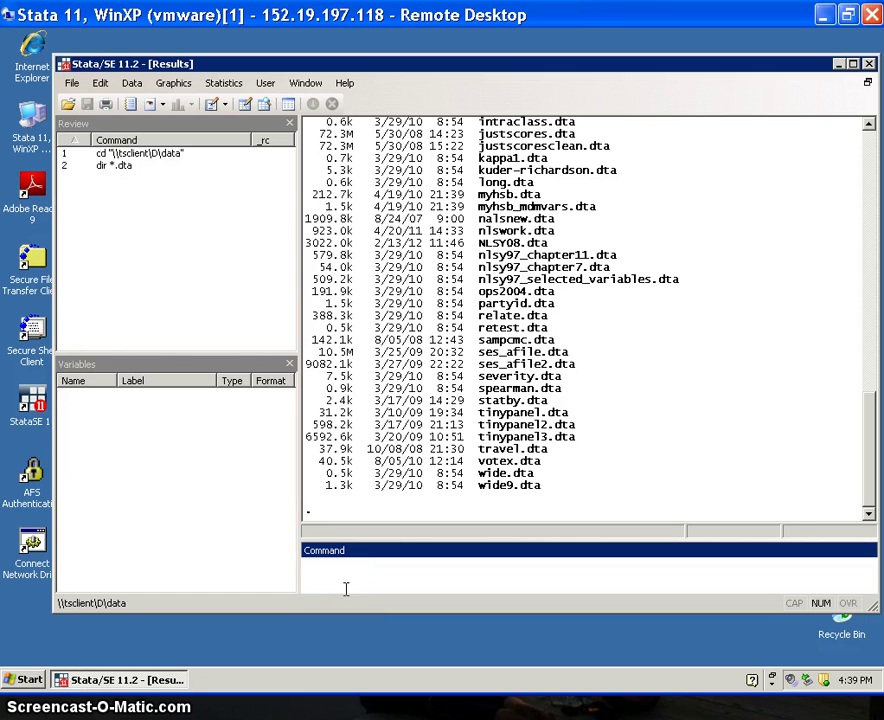
type("log using mylog1.log")
Start the mylog1.log results log and the cmd1 command log, then run describe *97
key("Return")
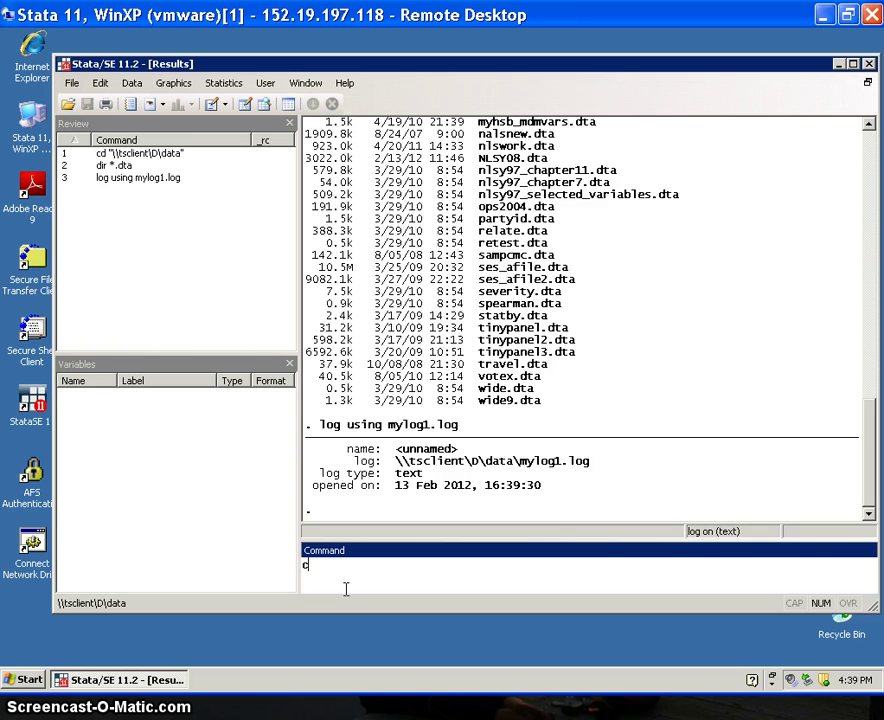
type("cmdlog using cmd1")
key("Return")
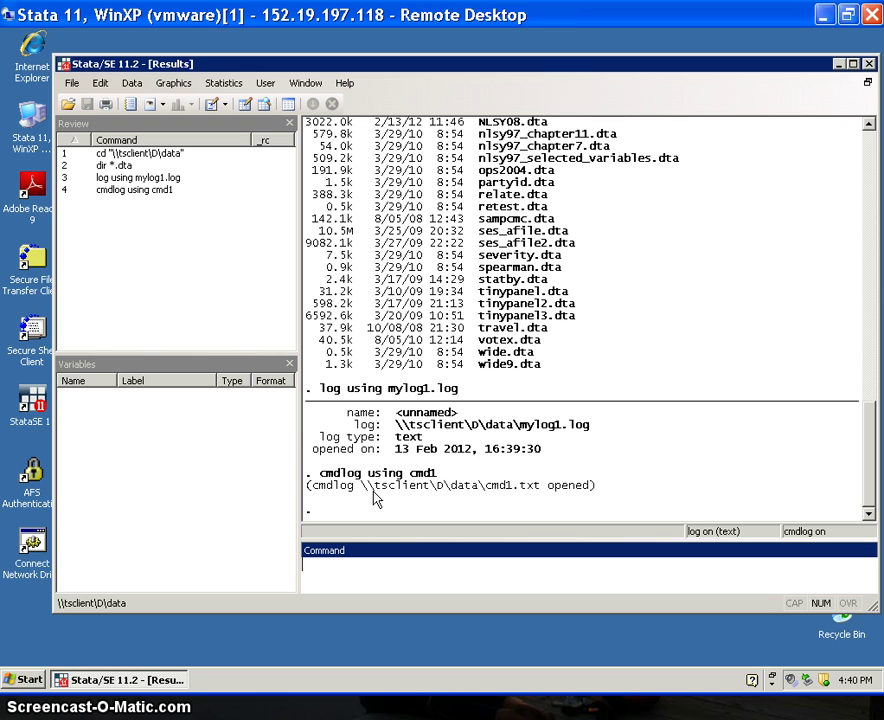
type("describe *97")
key("Return")
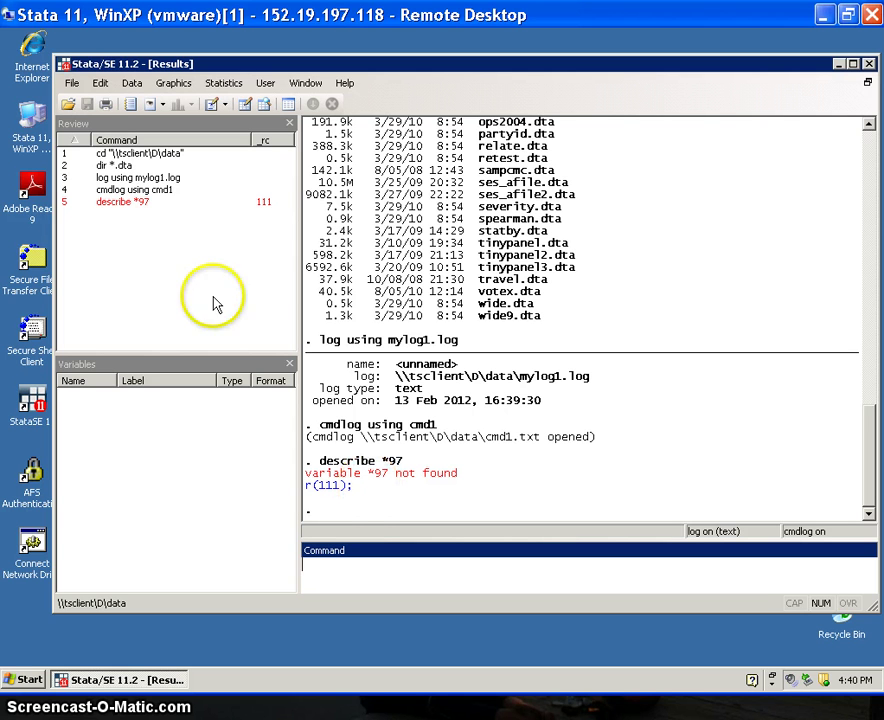
Load the NLSY08.dta dataset through the Open dialog
left_click(67, 106)
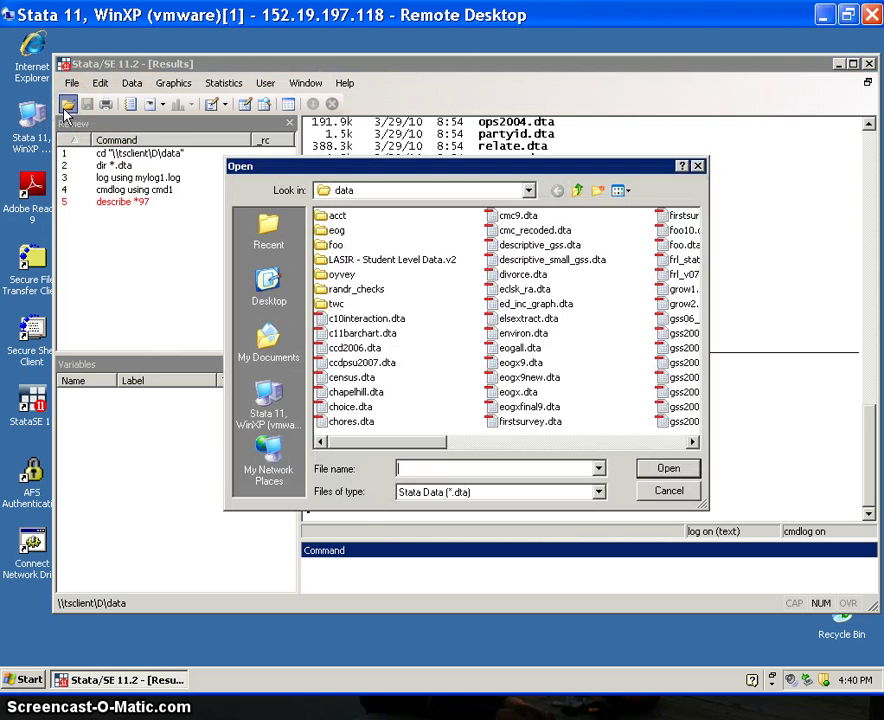
left_click(442, 467)
type("nlsy")
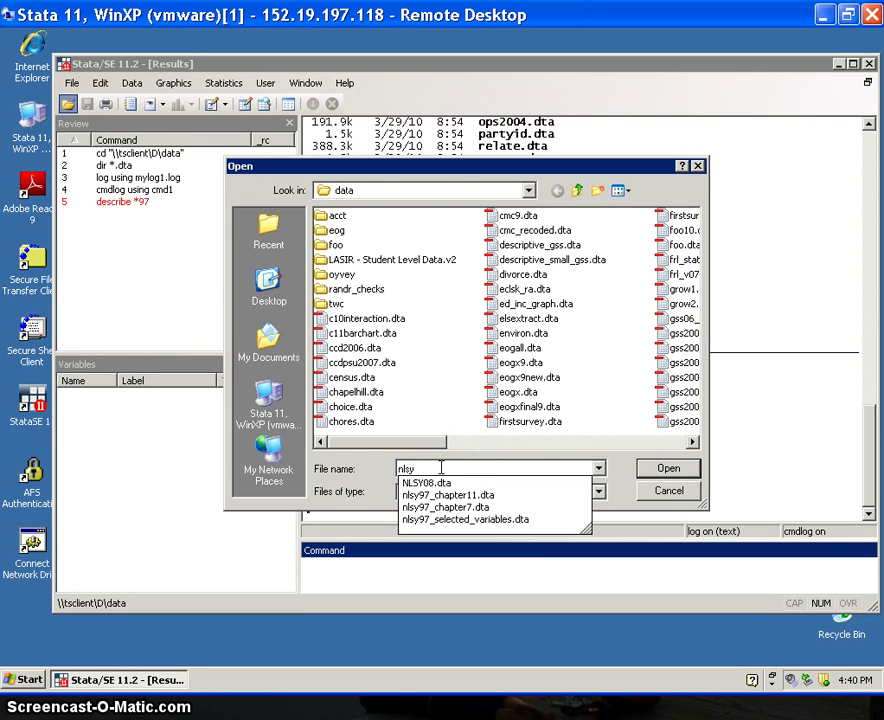
key("Down")
key("Return")
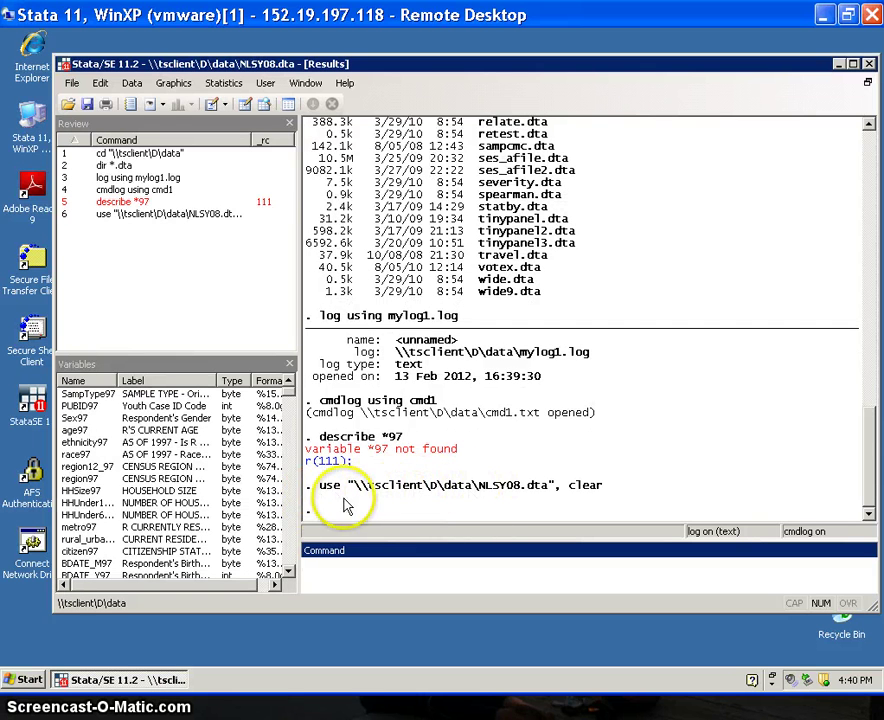
Highlight the use NLSY08.dta command line in the Results window
left_click(462, 569)
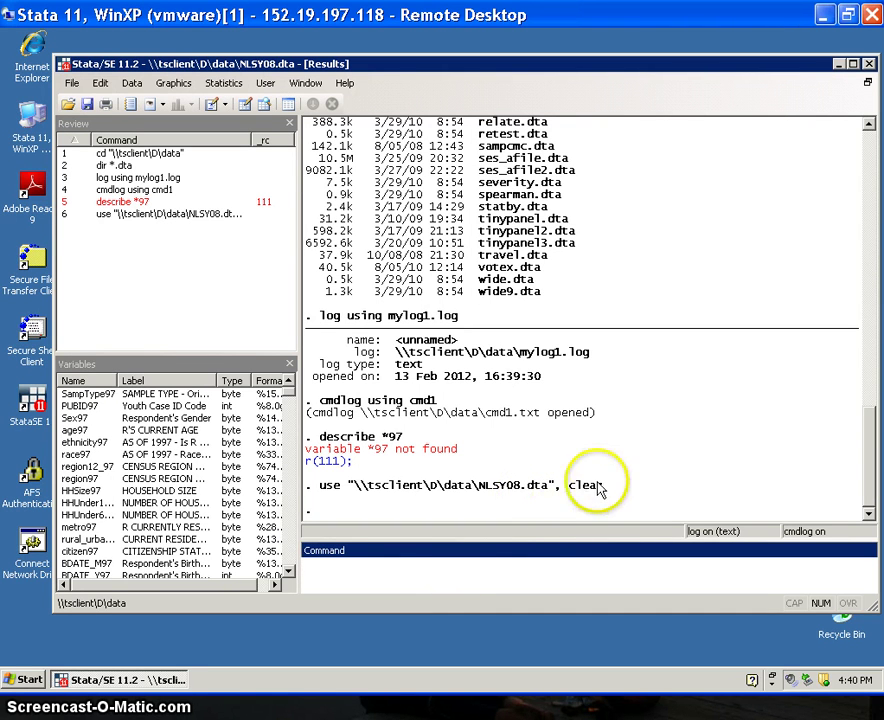
left_click(352, 498)
left_click_drag(352, 500, 306, 491)
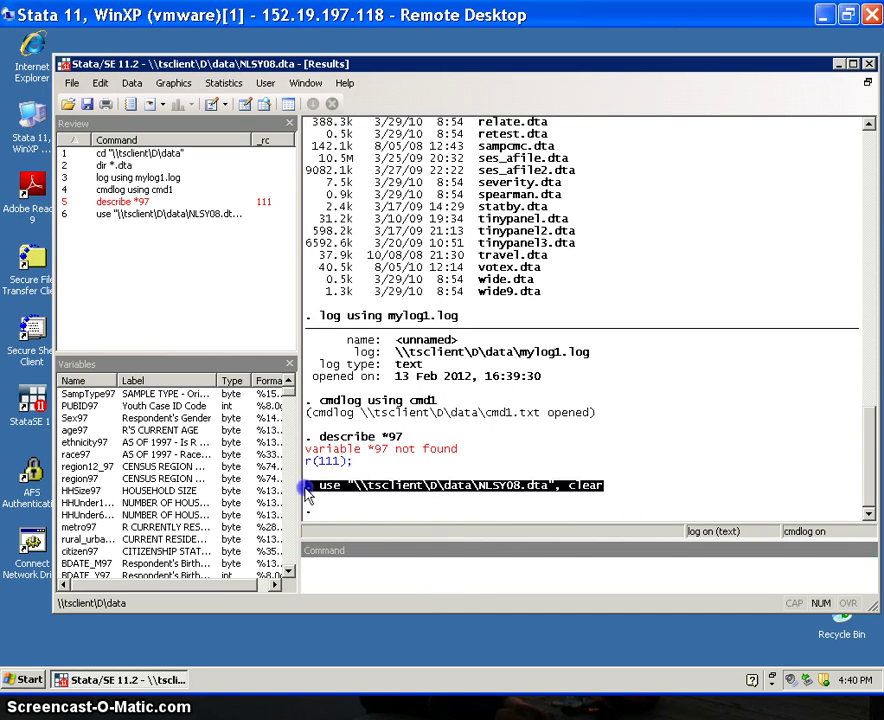
left_click(387, 576)
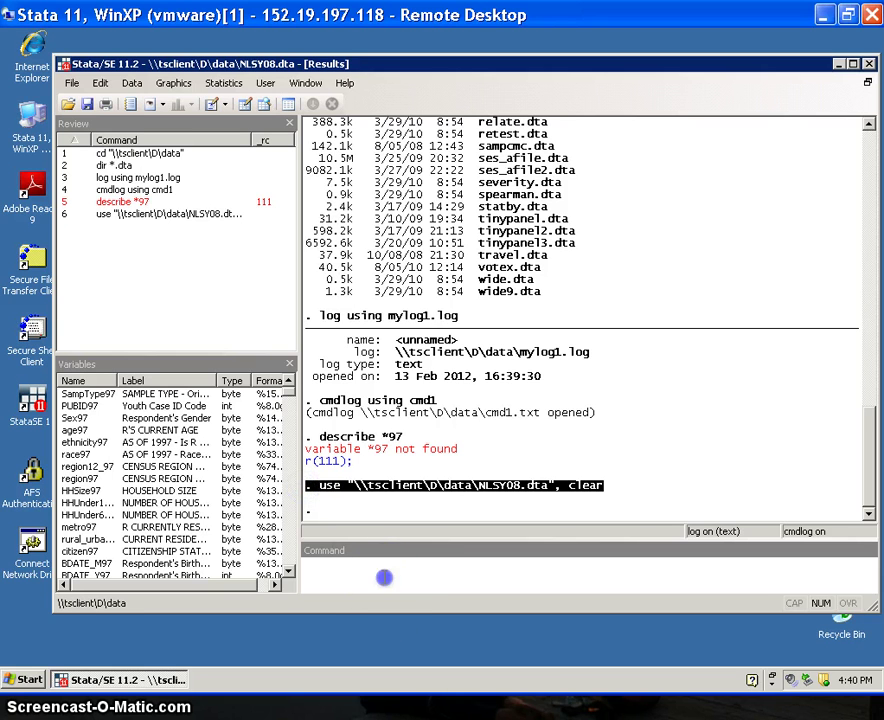
Run describe *97 on NLSY08, page through the output, and scroll back to its top
type("describe ")
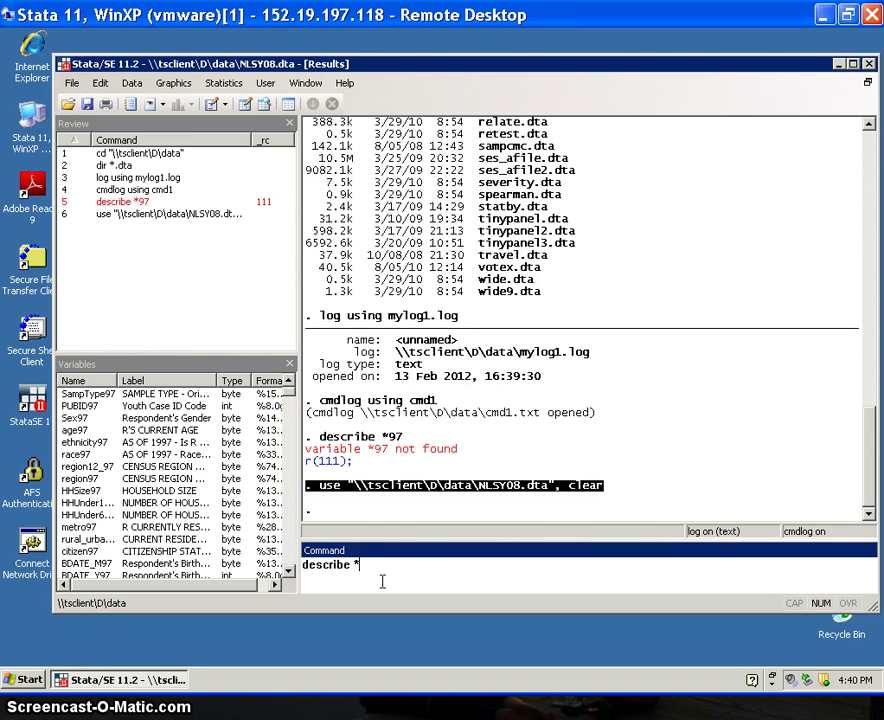
type("*97")
key("Return")
key("space")
key("space")
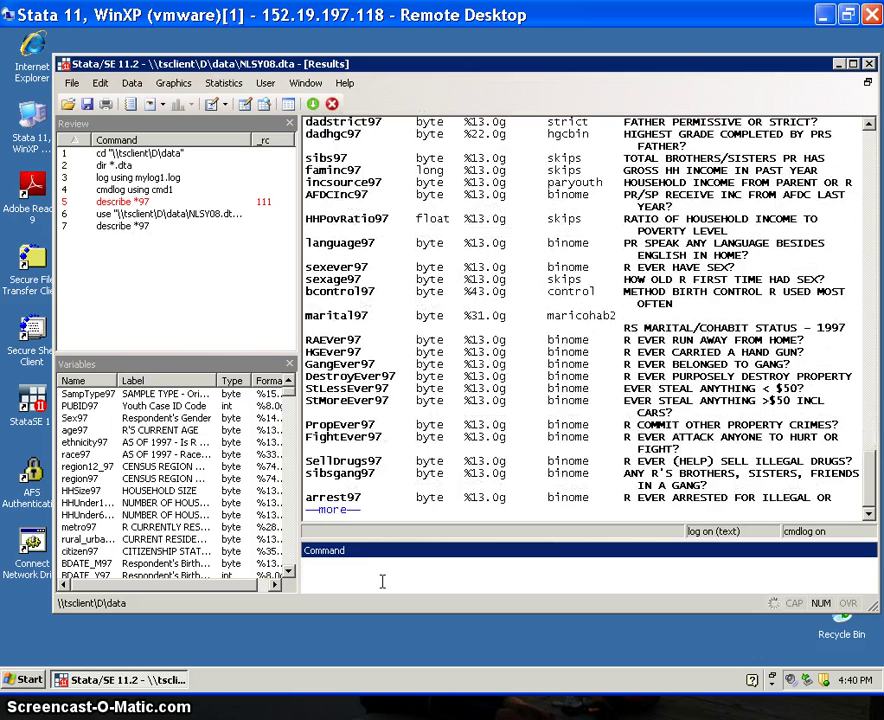
key("space")
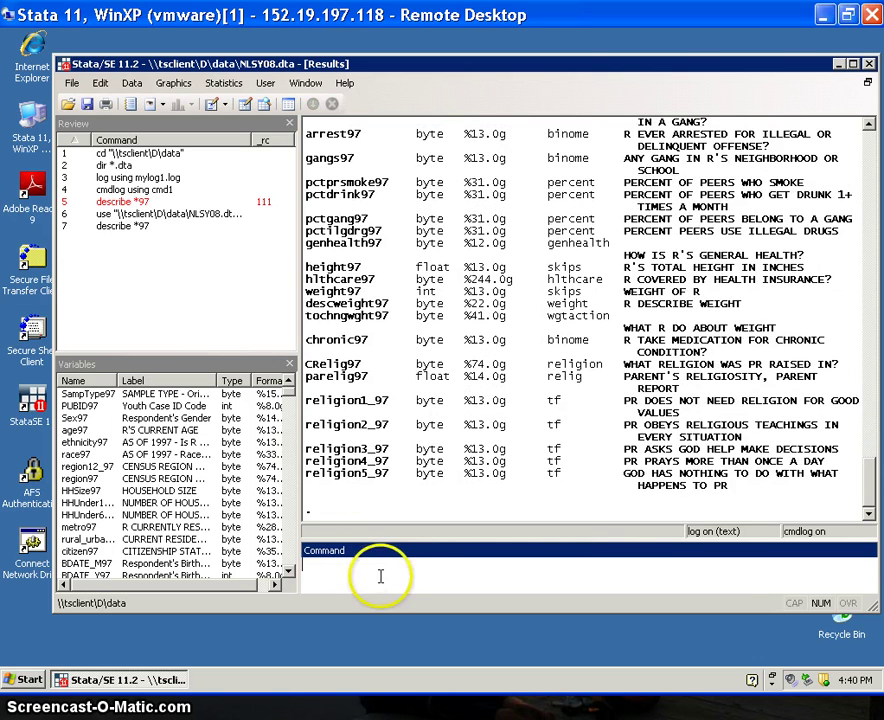
left_click(395, 410)
scroll(398, 411, "up", 1)
scroll(397, 411, "up", 7)
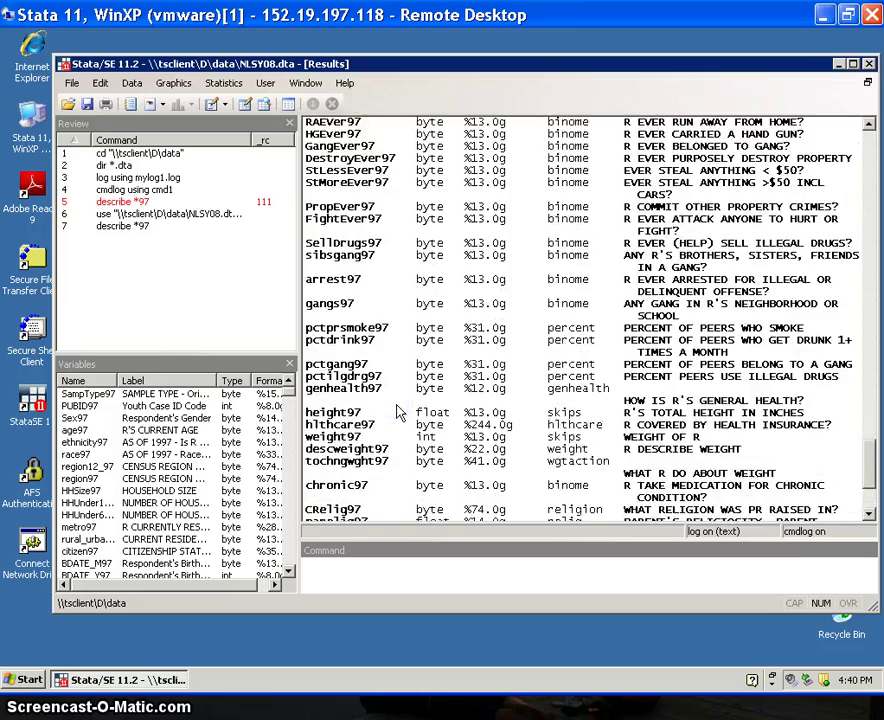
scroll(390, 270, "up", 3)
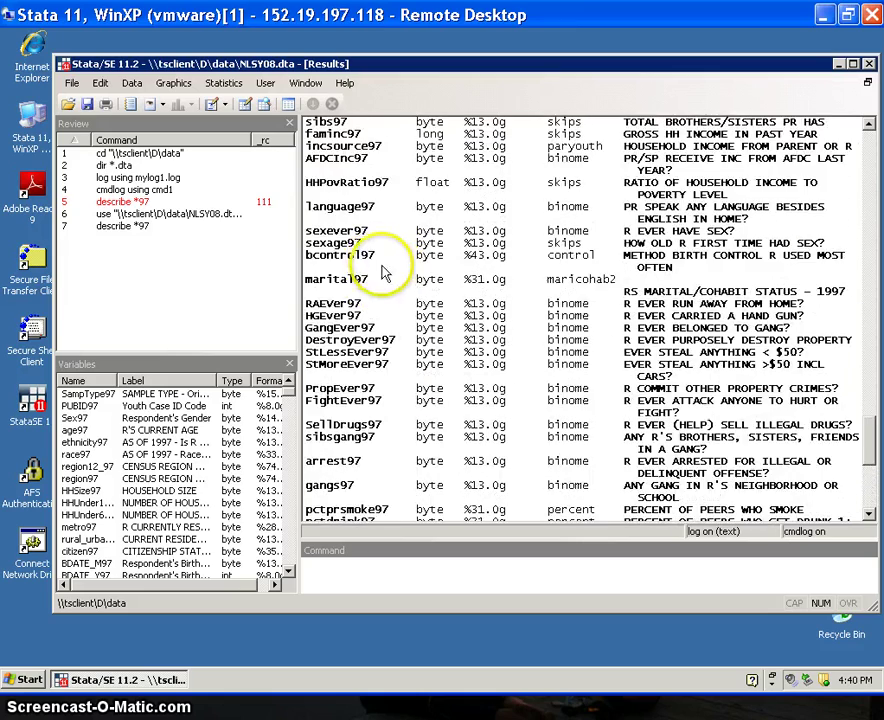
scroll(350, 245, "up", 12)
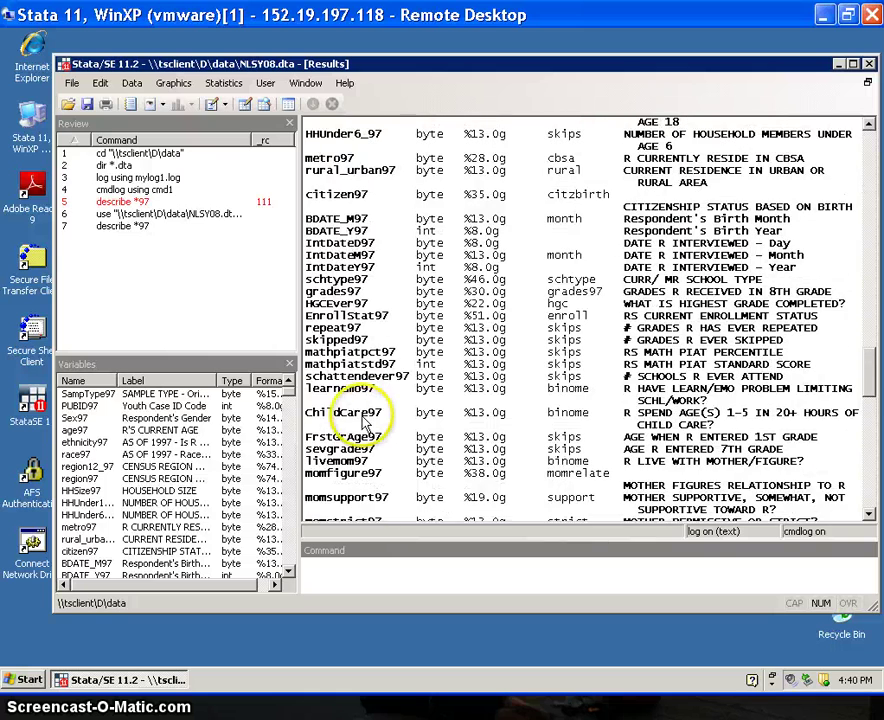
scroll(363, 424, "up", 1)
scroll(363, 424, "up", 6)
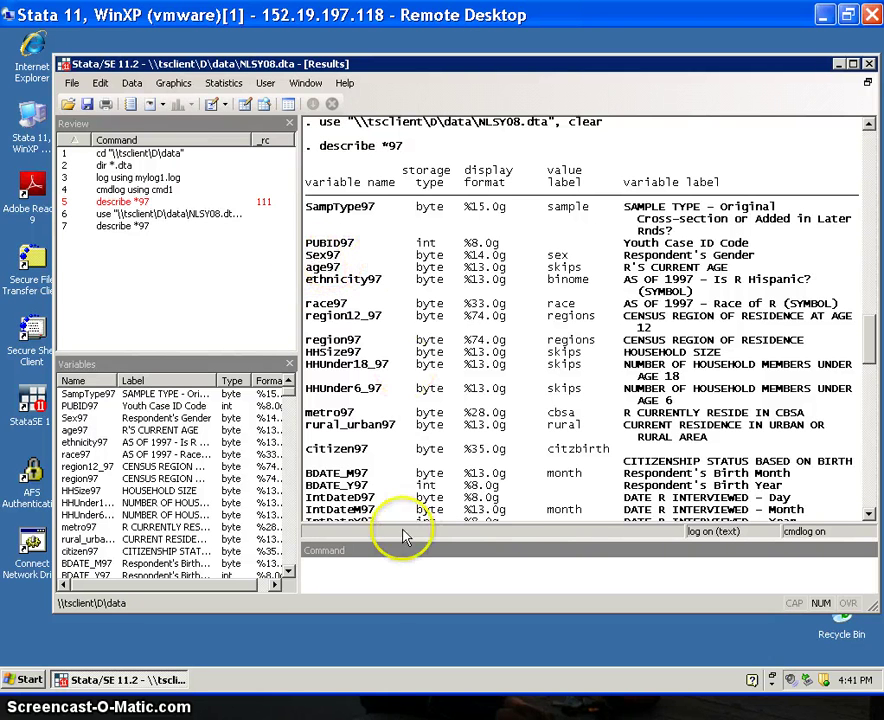
left_click(391, 578)
Tabulate Sex97 and show detailed summary statistics for income08
type("tab Sex97")
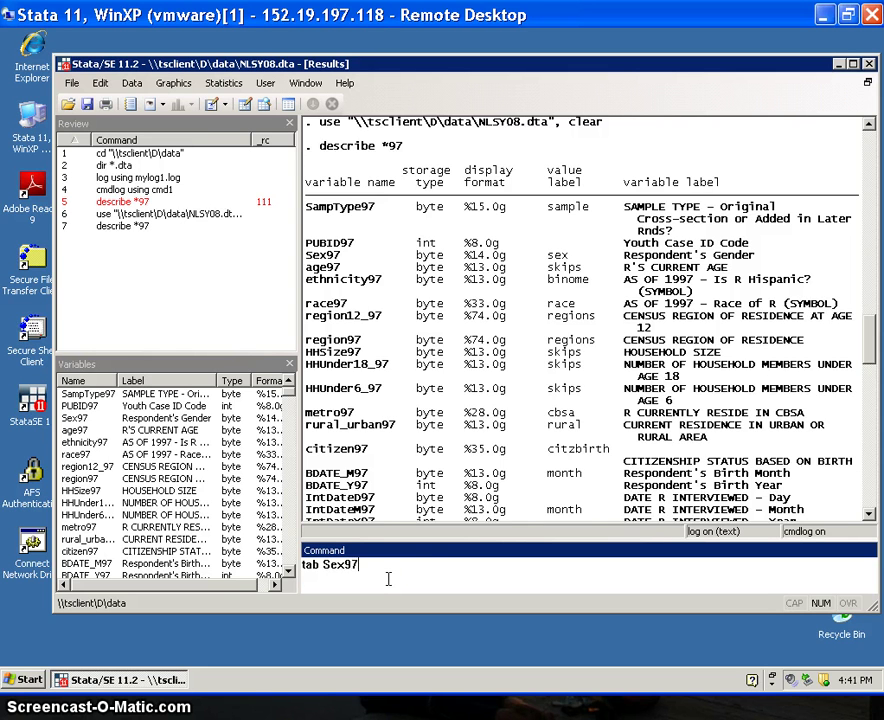
key("Return")
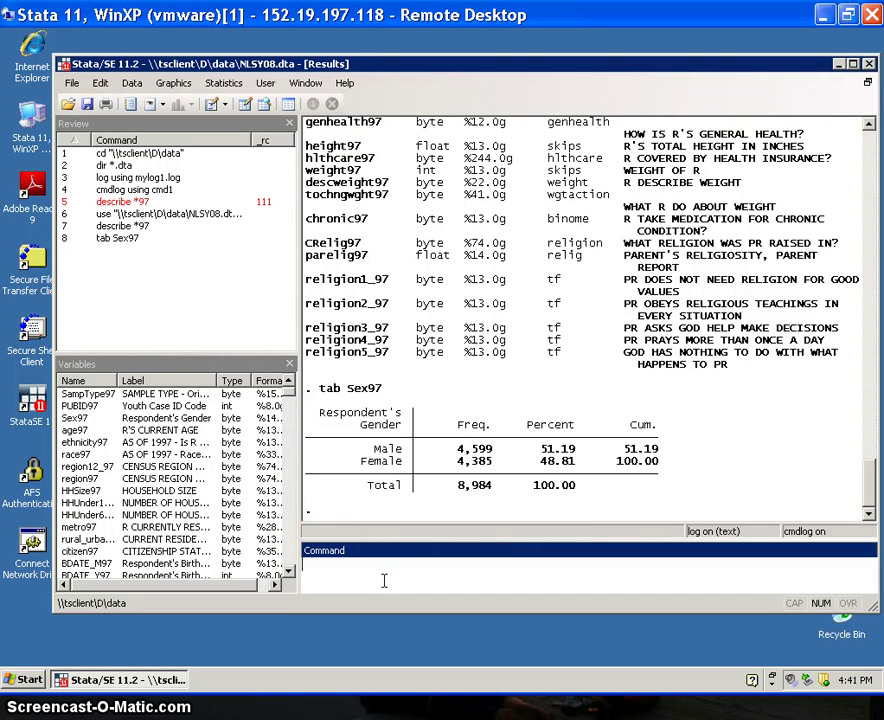
type("summamarize income08, detail")
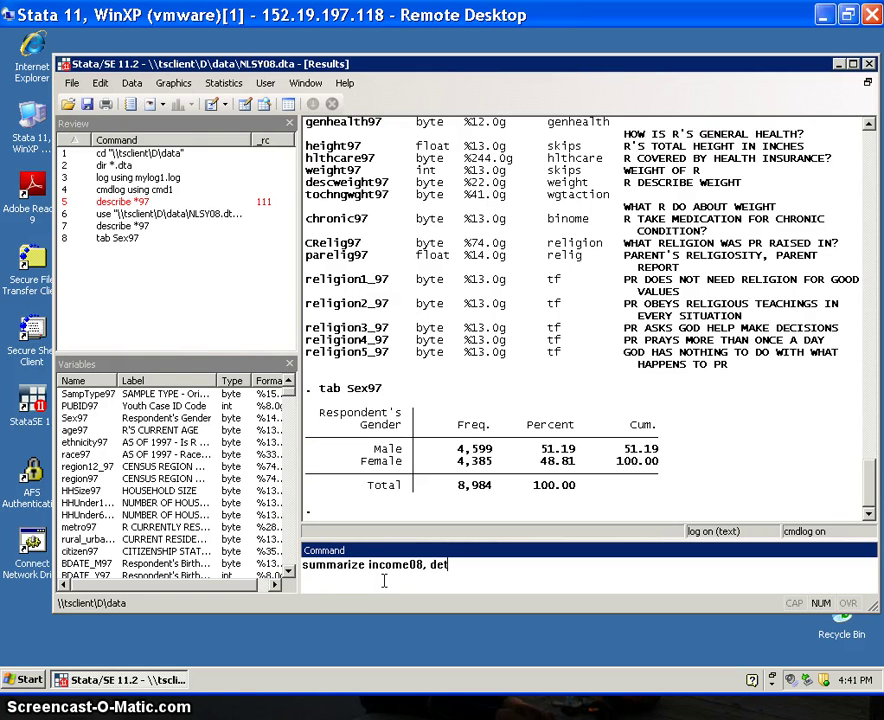
key("Return")
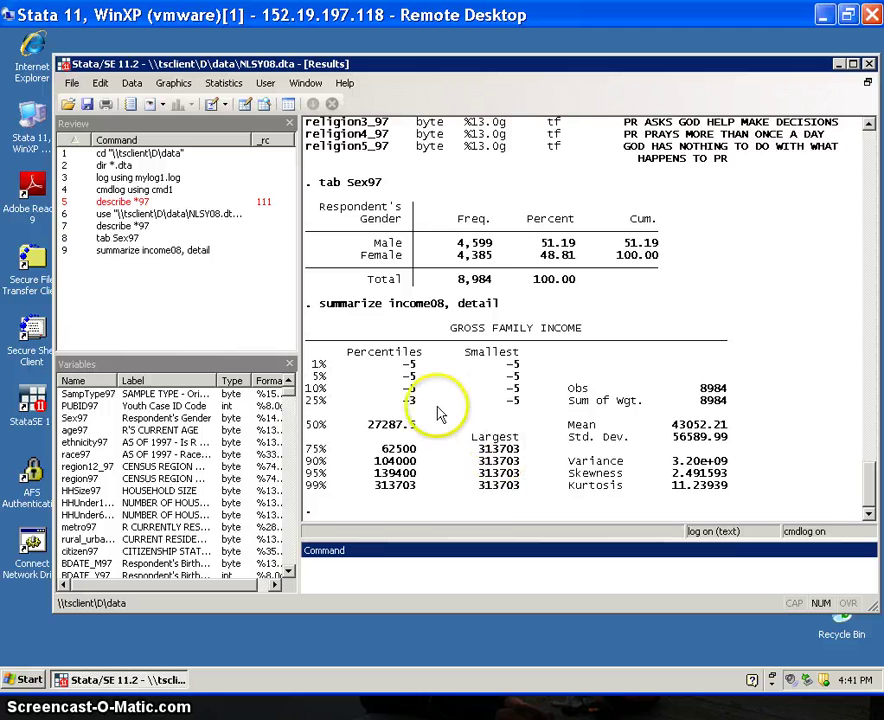
Summarize and tabulate income08 for values below 1
type("su income08")
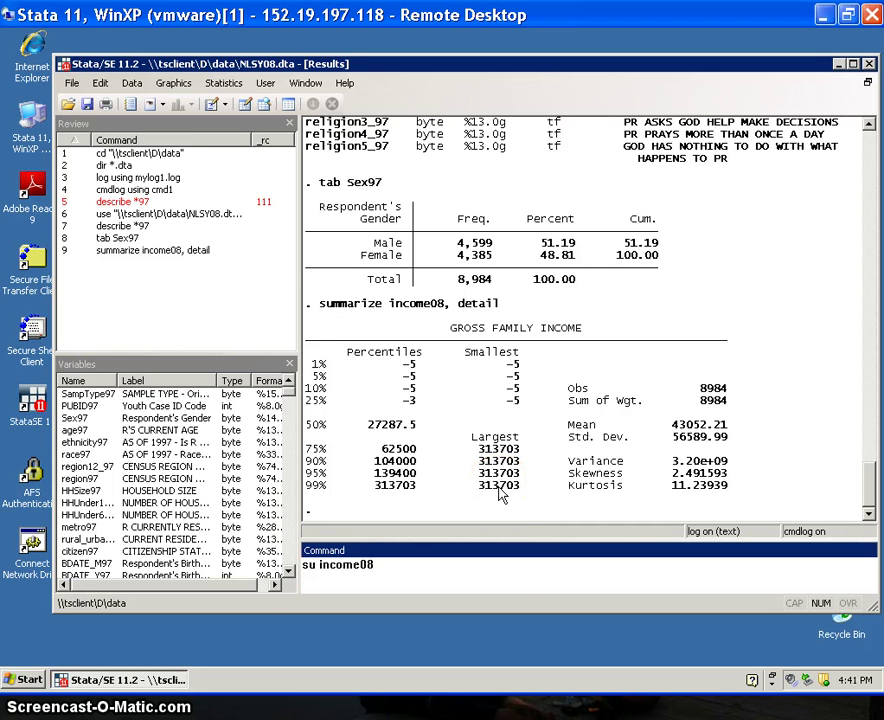
type(" if income08<1")
key("Return")
left_click(501, 503)
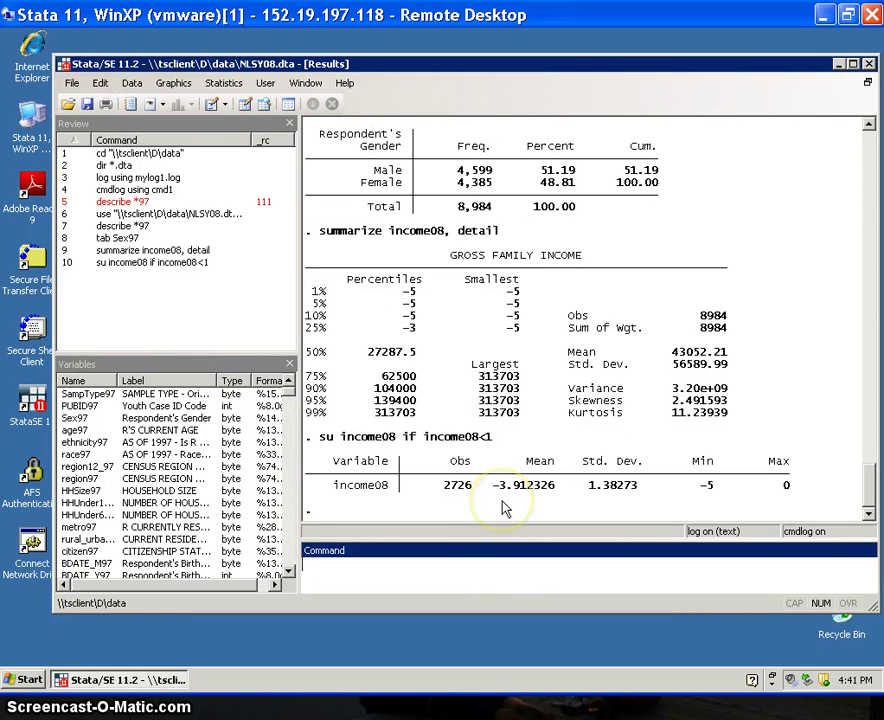
key("Page_Up")
key("Home")
key("Delete")
key("Delete")
type("tabulate")
key("Return")
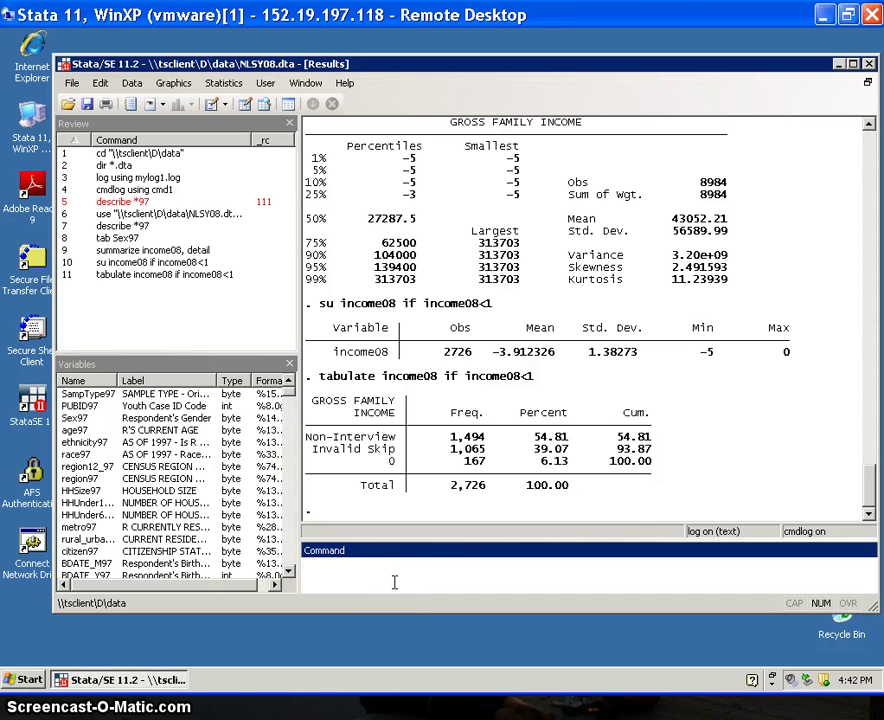
Tabulate income08 above 300000, close the results and command logs, and bring up the data folder
key("Page_Up")
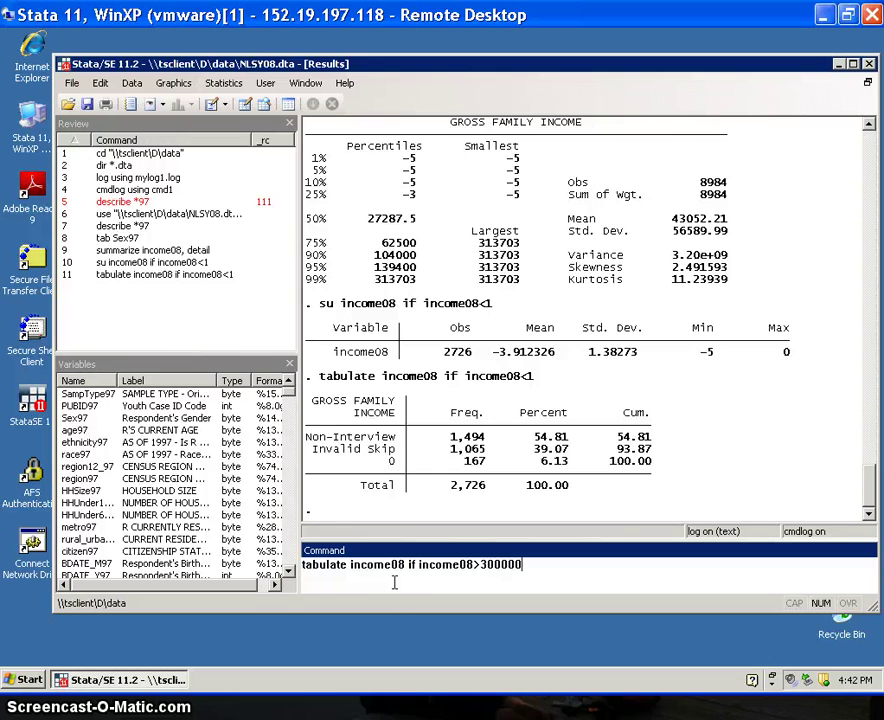
key("Return")
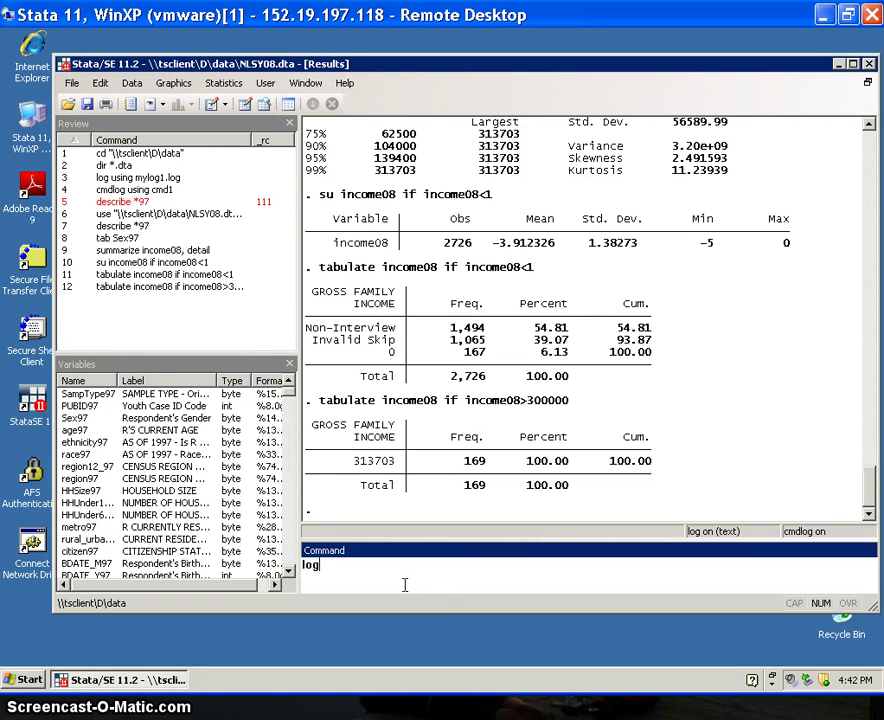
key("Return")
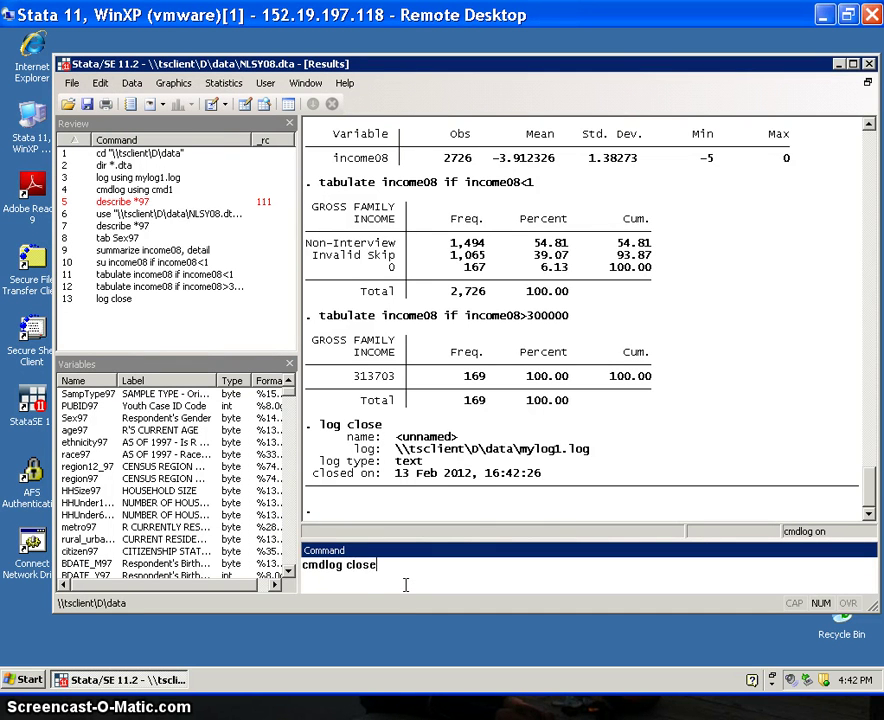
key("Return")
left_click(332, 712)
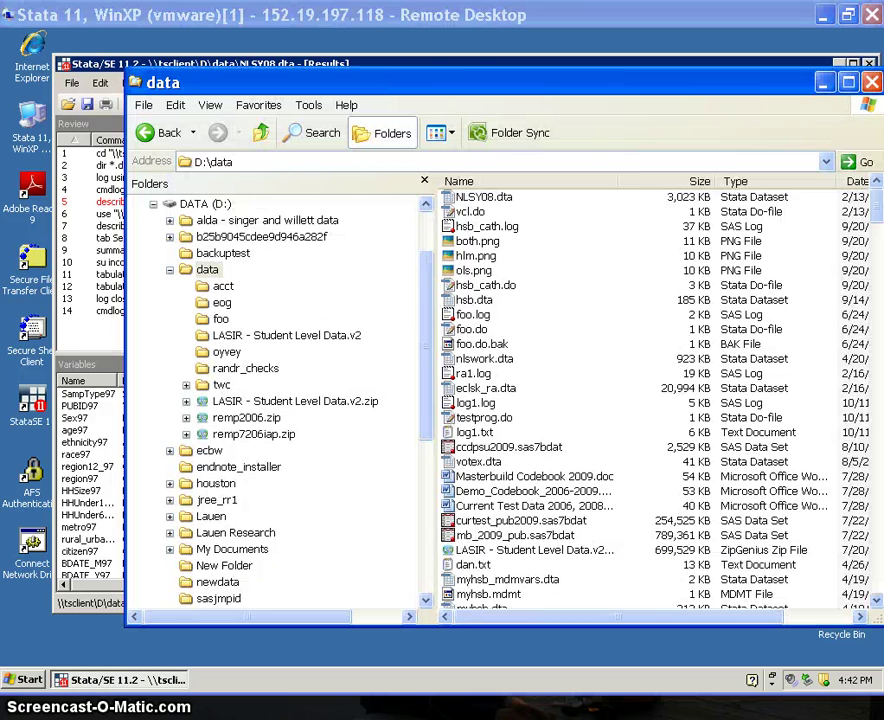
left_click_drag(414, 52, 458, 79)
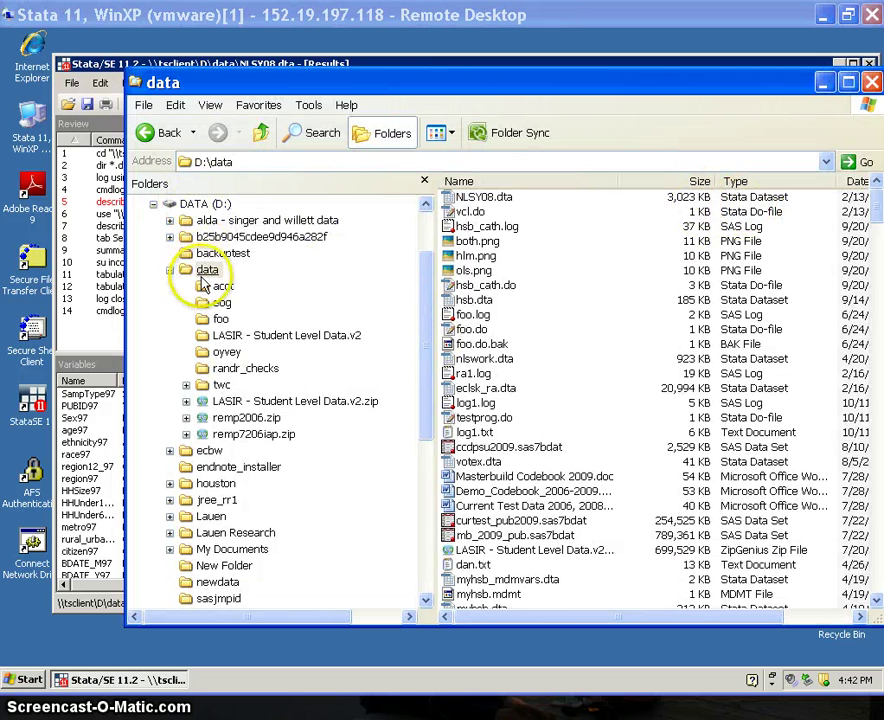
Sort the data folder newest first and open cmd1.txt in Notepad
left_click(857, 182)
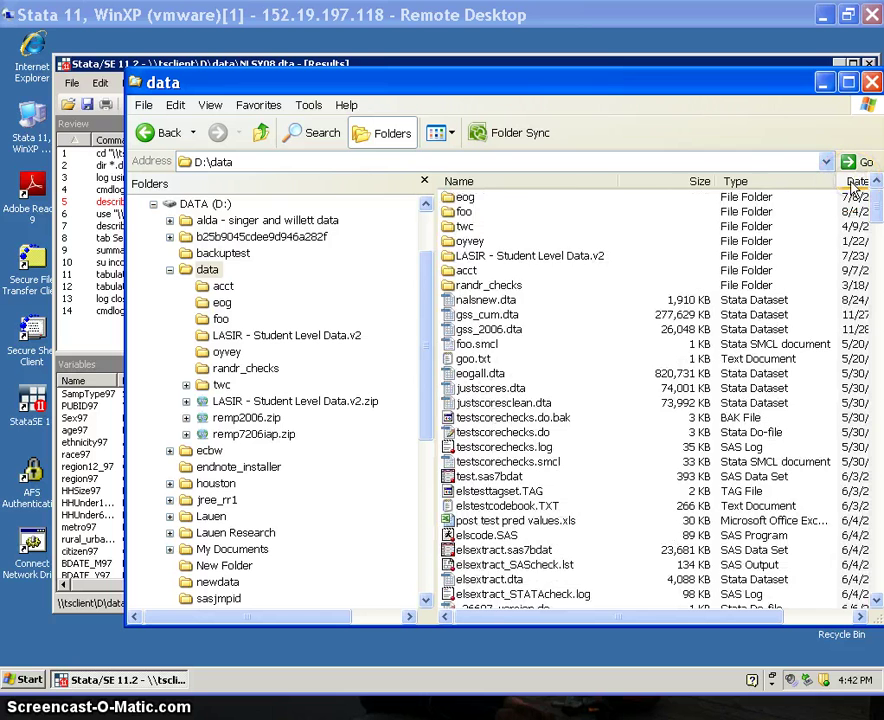
left_click(855, 182)
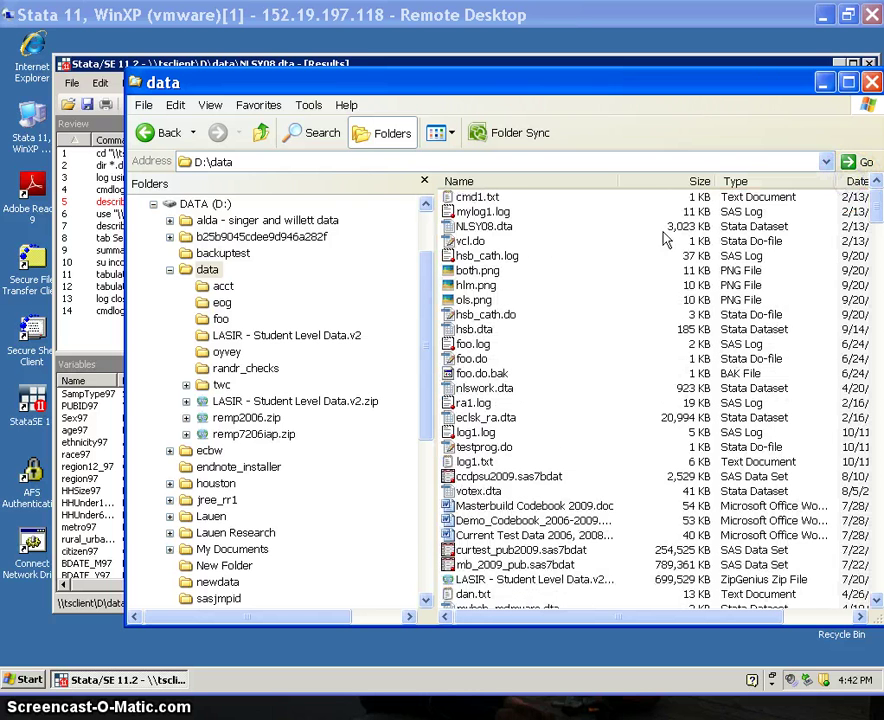
double_click(476, 199)
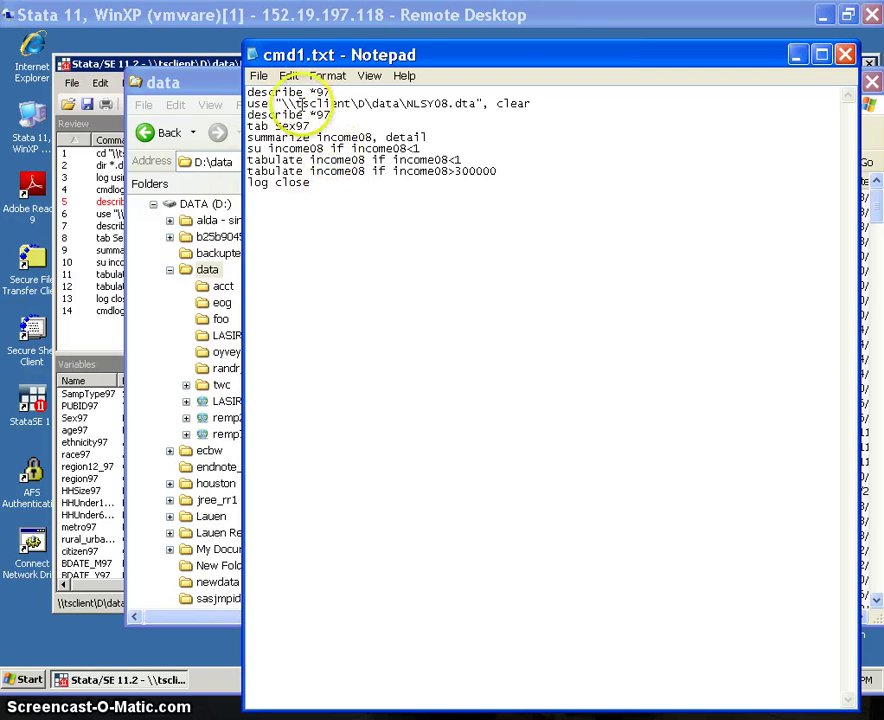
Open mylog1.log in Notepad, look through its results, and close it
left_click(199, 91)
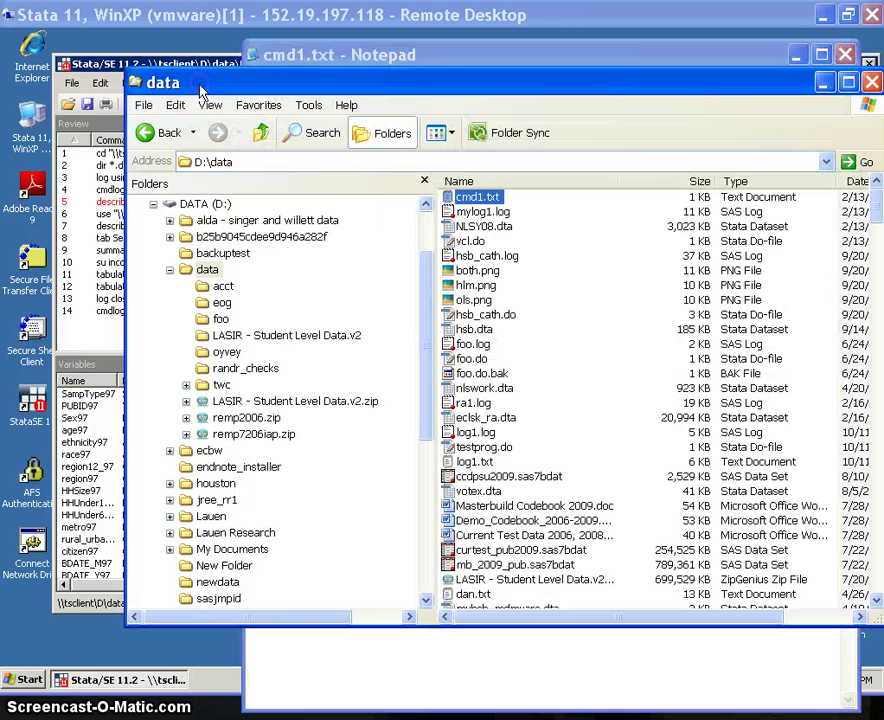
left_click(451, 213)
right_click(451, 218)
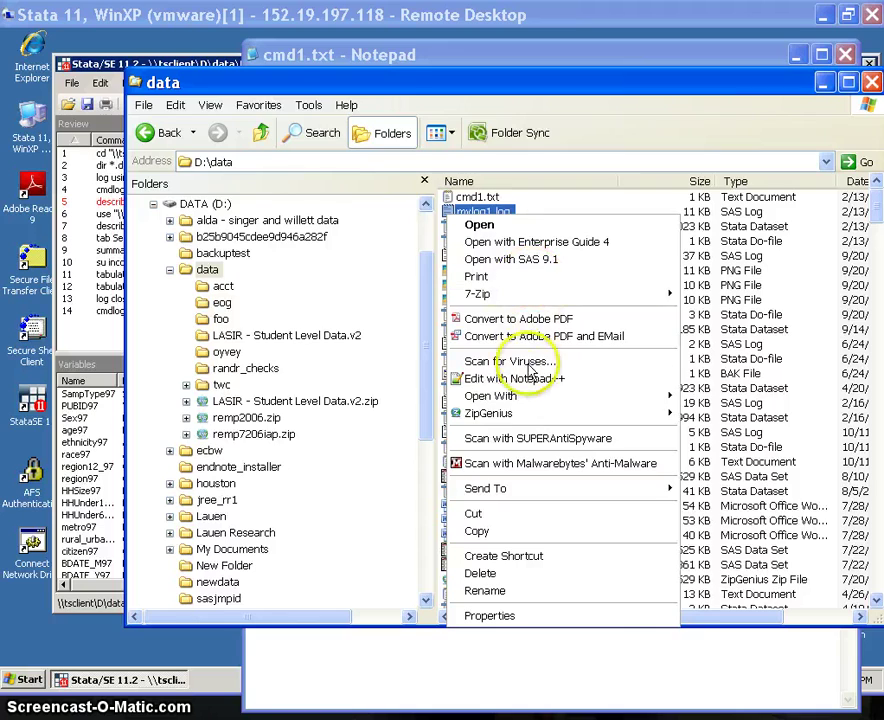
mouse_move(529, 396)
left_click(766, 408)
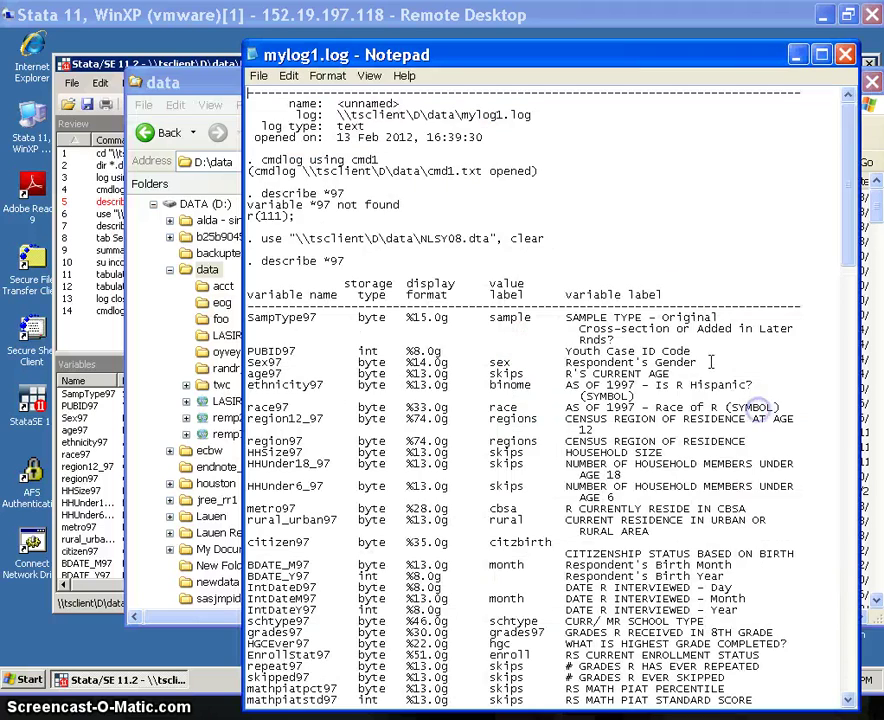
left_click_drag(848, 140, 833, 605)
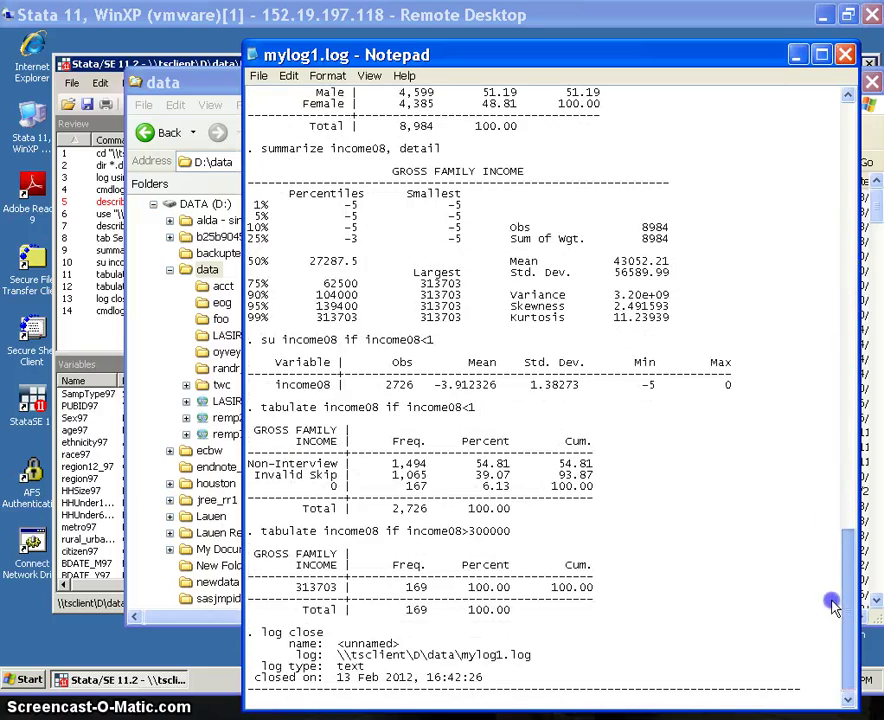
left_click(846, 55)
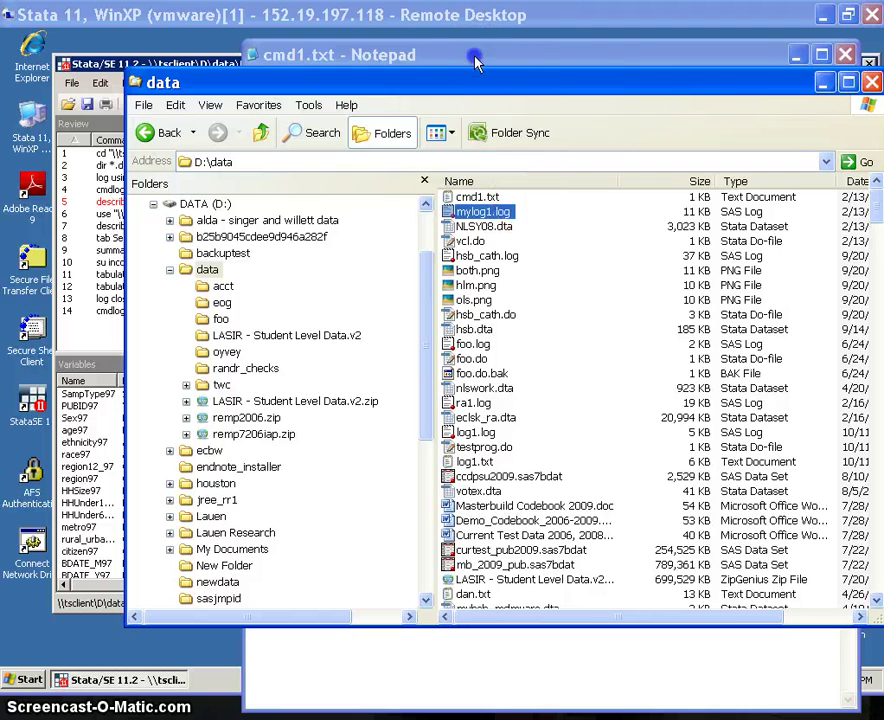
Select all the logged commands in cmd1.txt for copying
left_click(470, 55)
left_click_drag(351, 189, 347, 160)
key("ctrl+c")
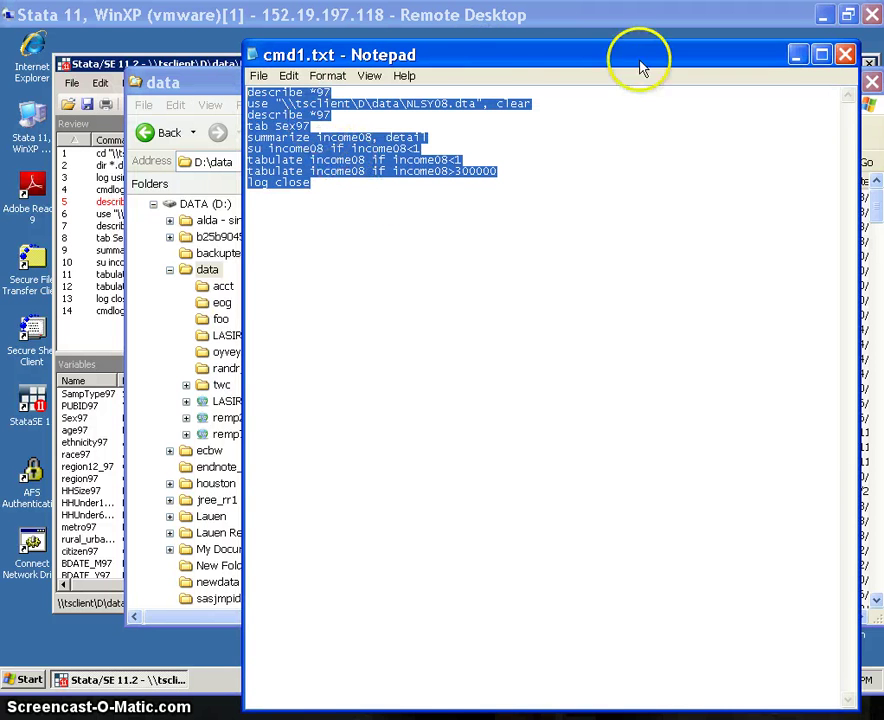
left_click(80, 63)
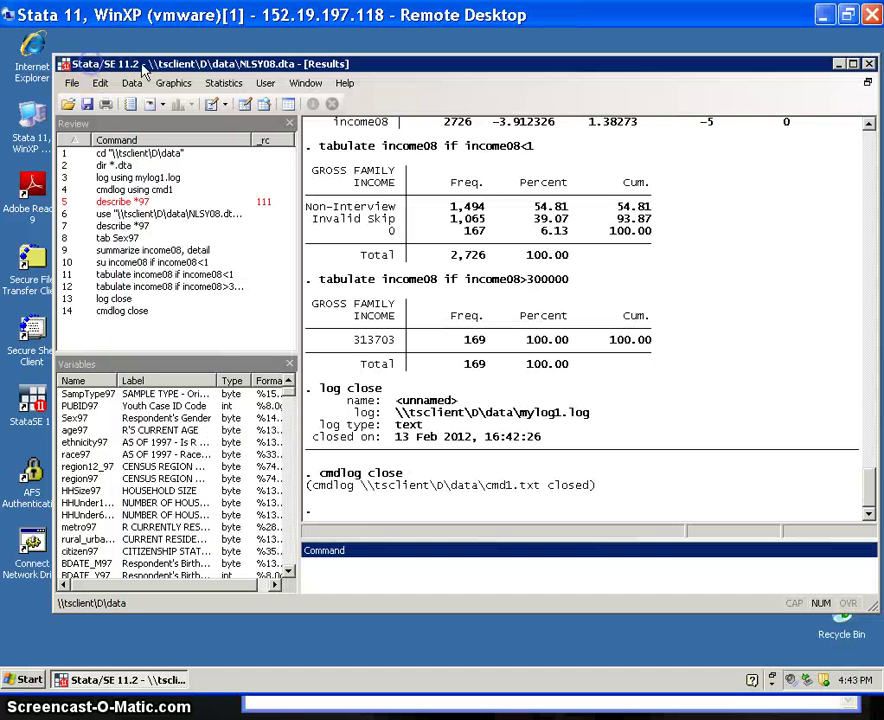
Paste the copied commands into a new do-file and delete the describe *97 line
left_click(212, 106)
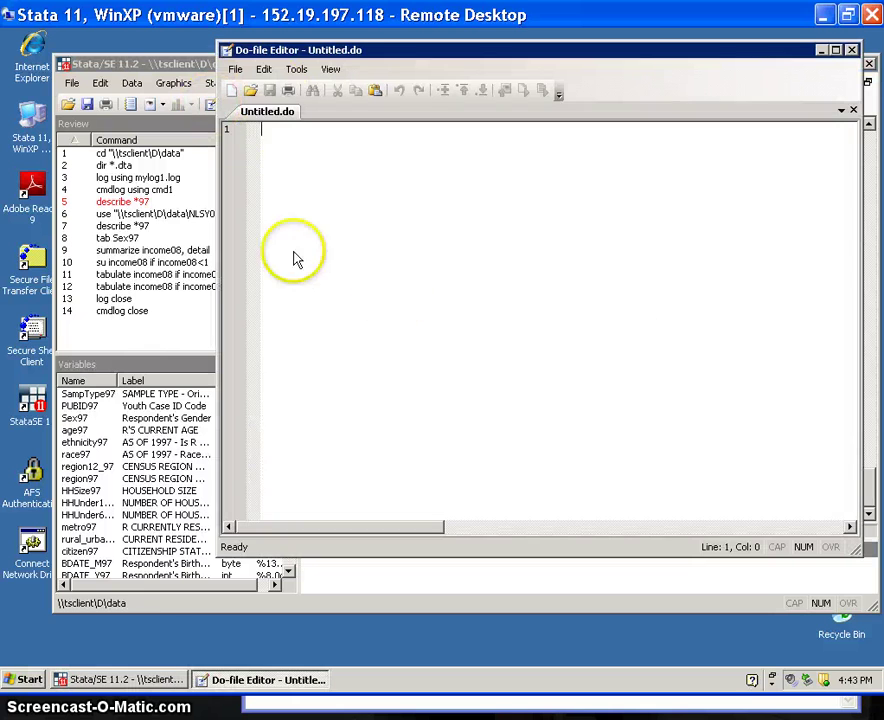
key("ctrl+v")
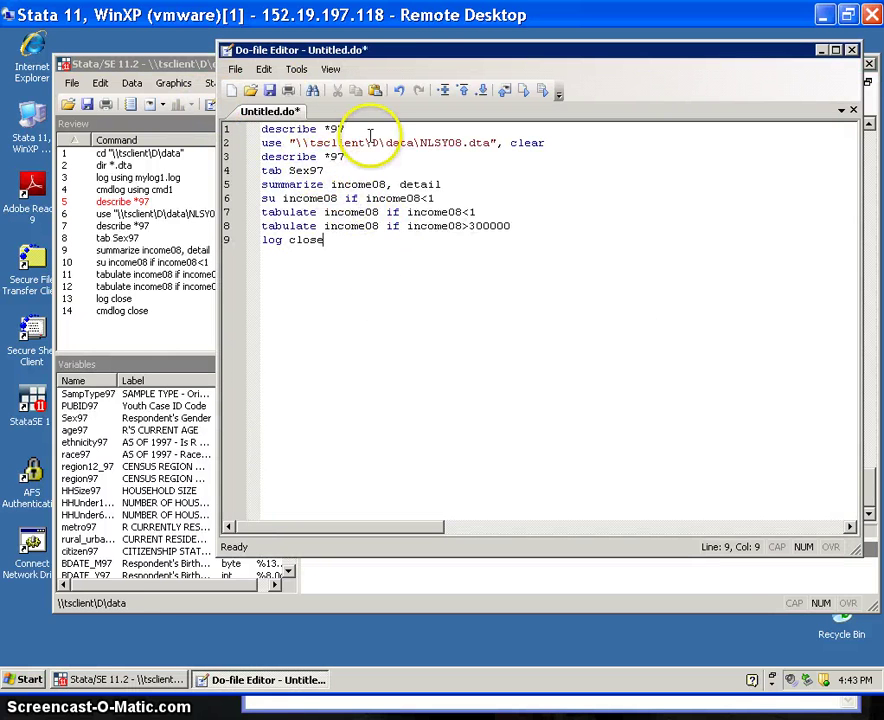
left_click_drag(370, 130, 248, 129)
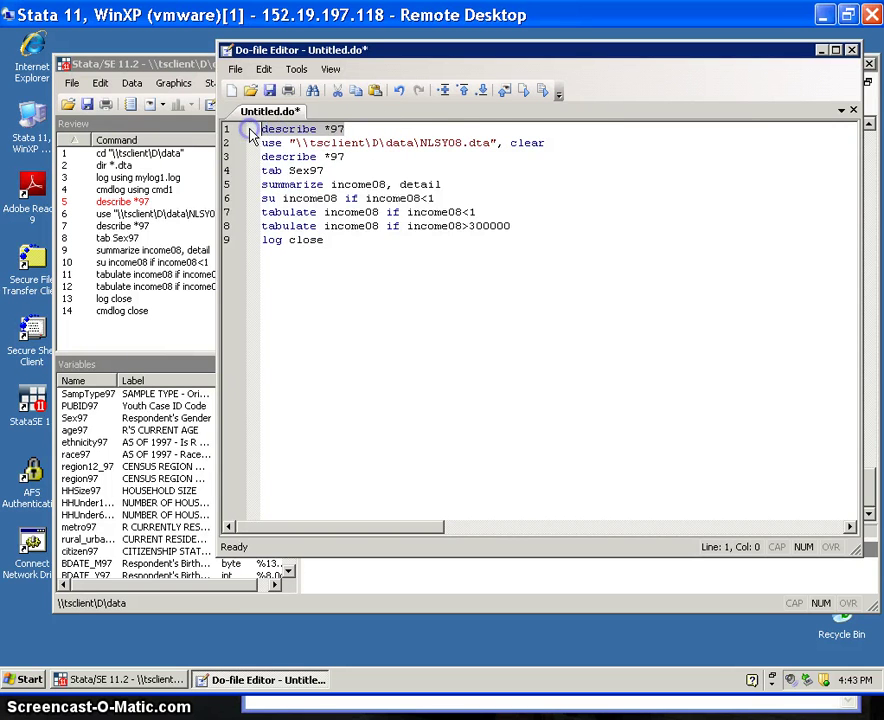
key("Delete")
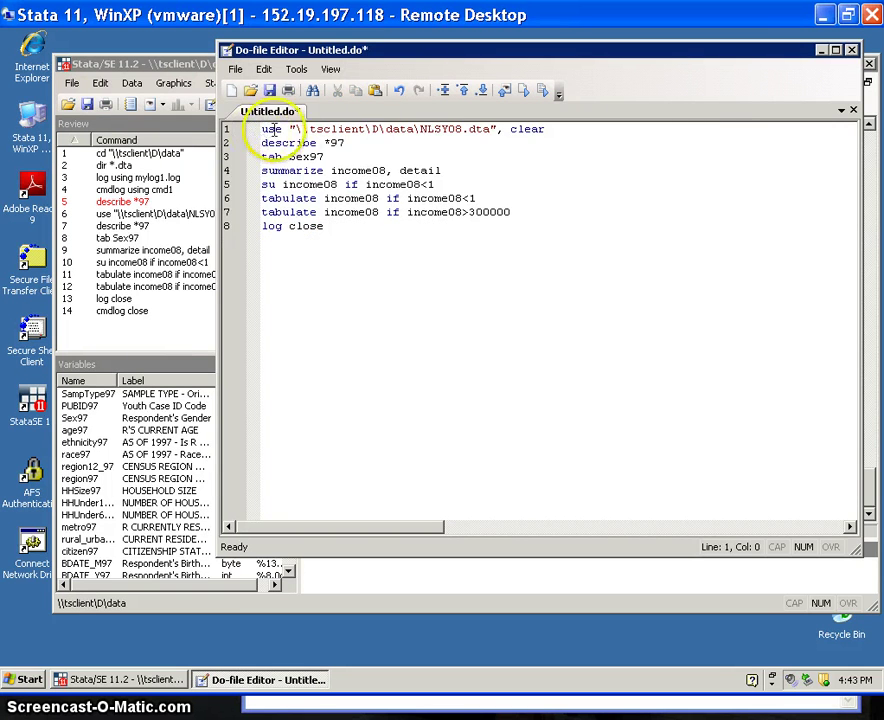
Delete the su income08 if income08<1 line from the do-file
left_click(351, 142)
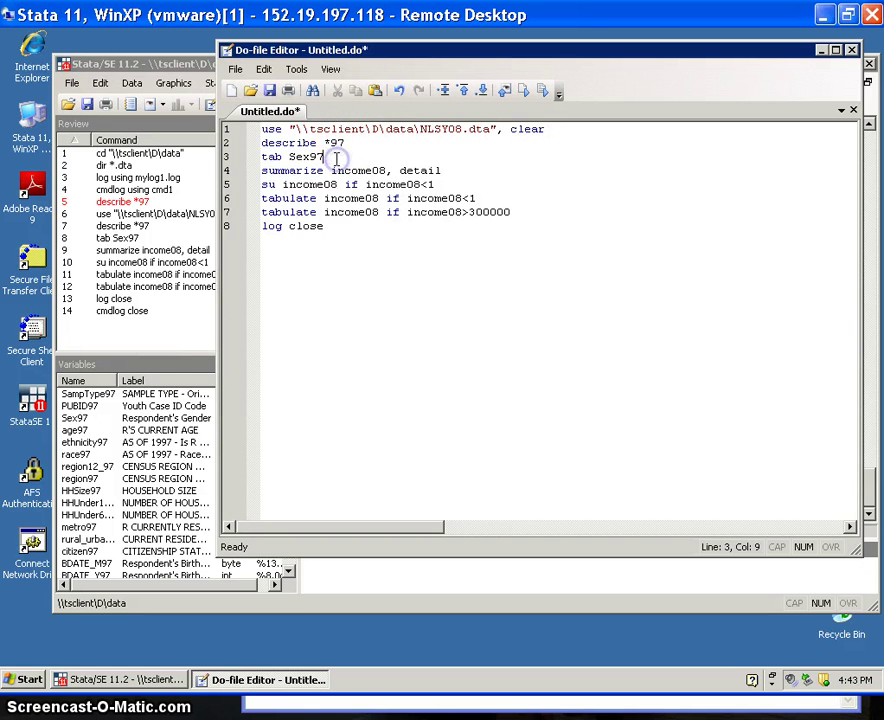
left_click(464, 171)
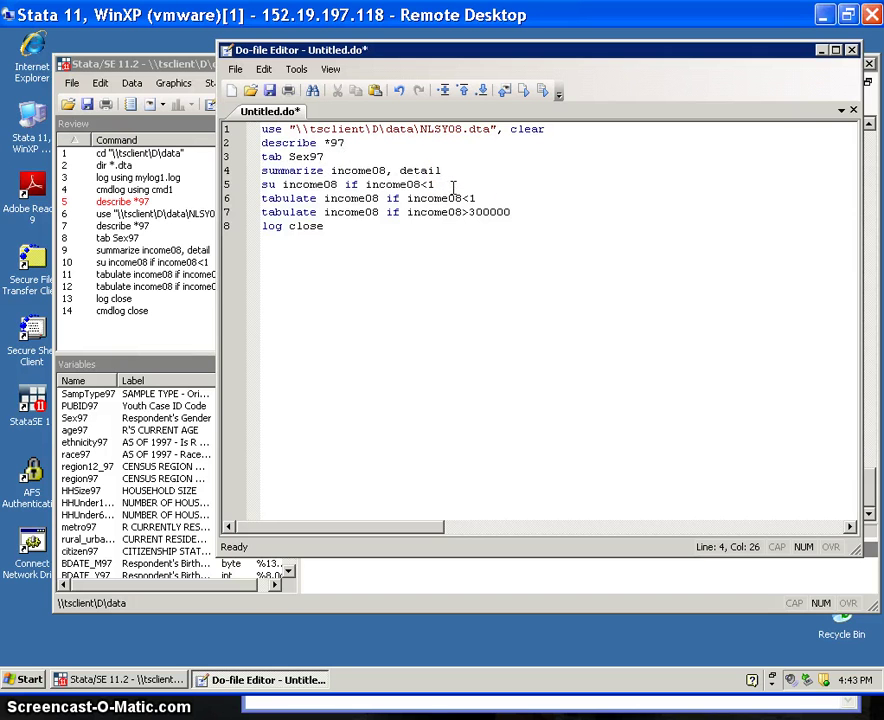
triple_click(330, 188)
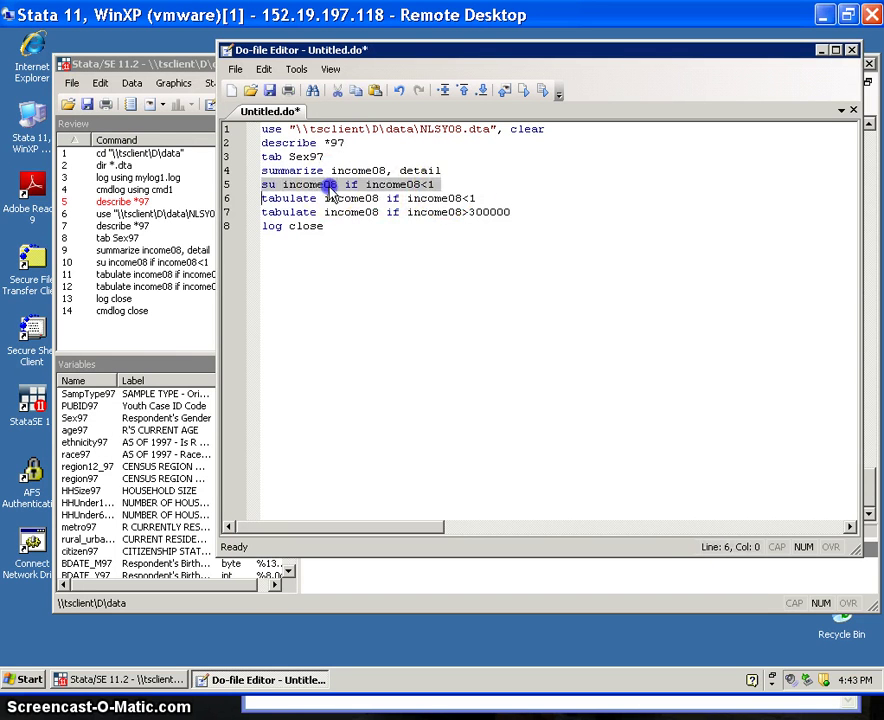
key("Delete")
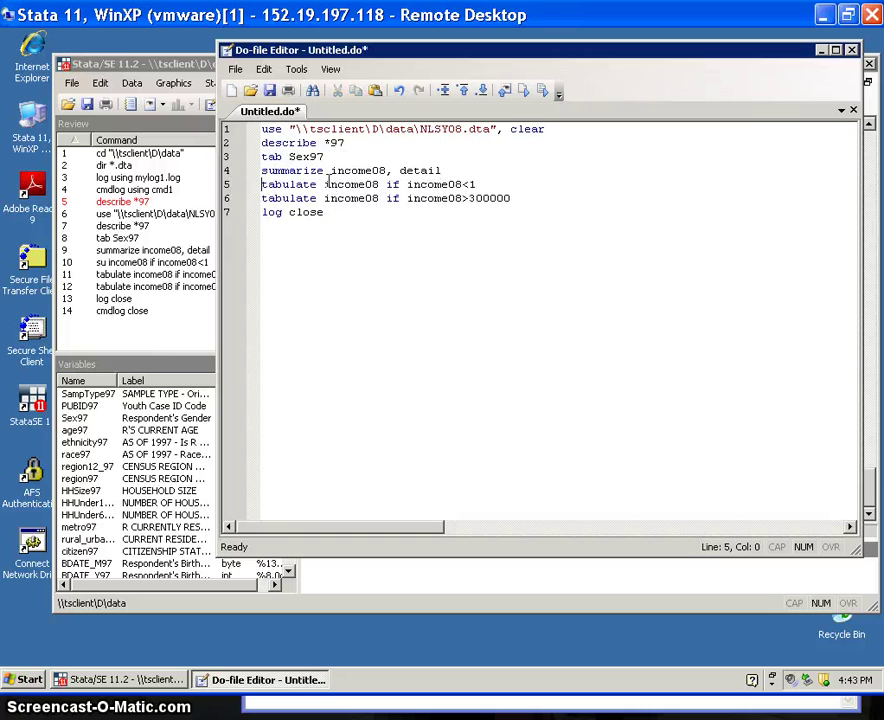
Save the seven-command do-file, ending with log close, as mydofile1.do in the data folder
left_click(352, 210)
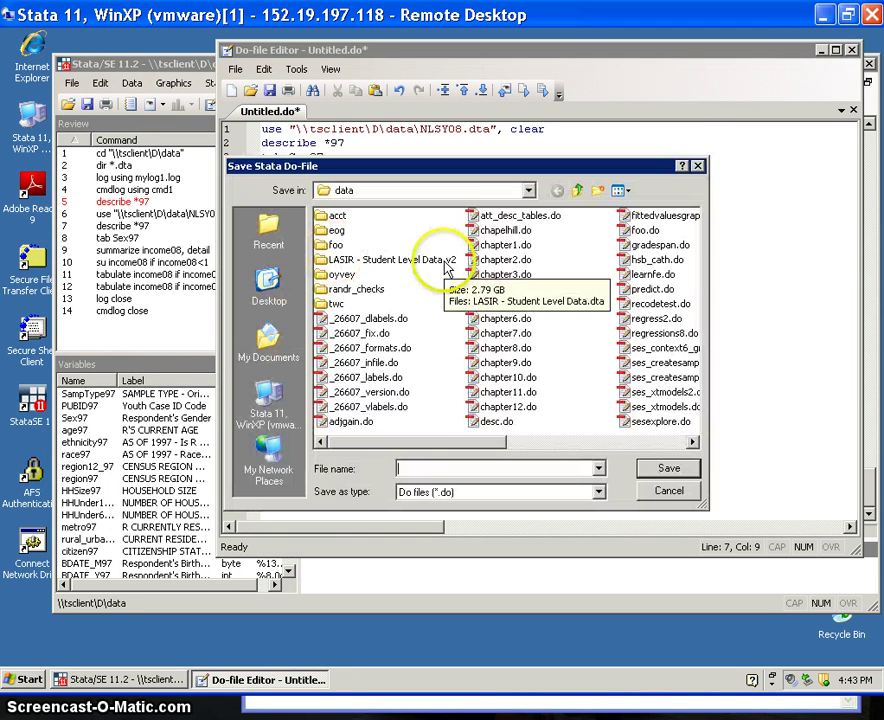
type("mydofile1")
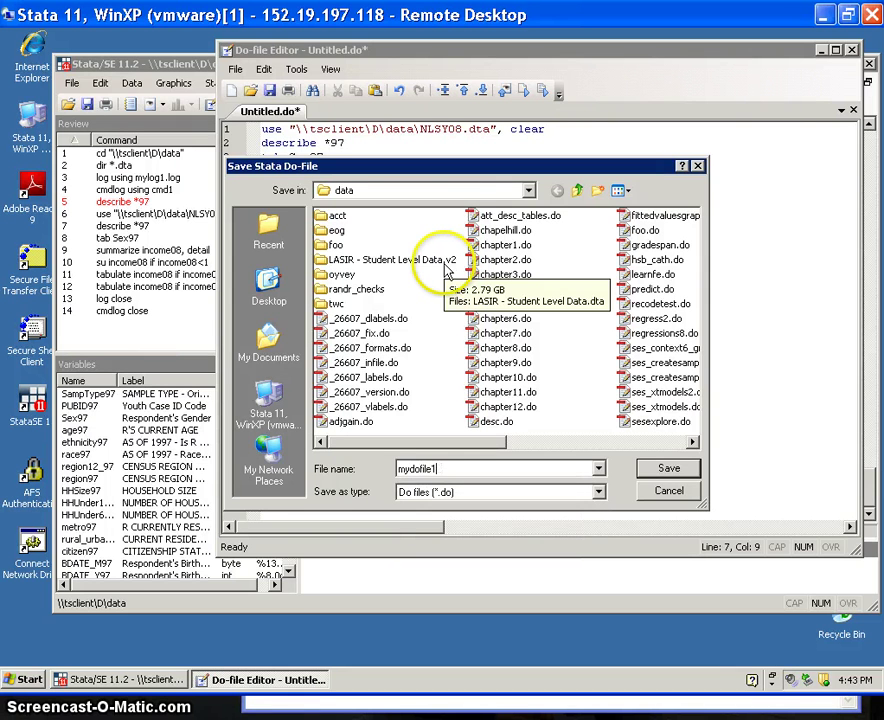
key("Return")
left_click_drag(445, 57, 465, 148)
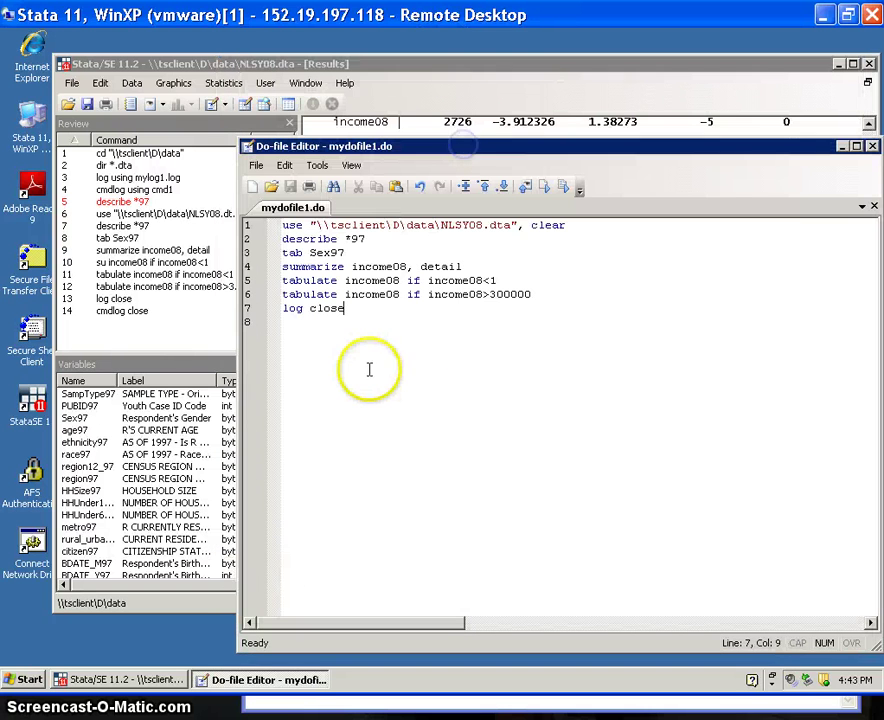
Select all lines of mydofile1.do, run them with do, and view the Results output
left_click(258, 167)
left_click(492, 357)
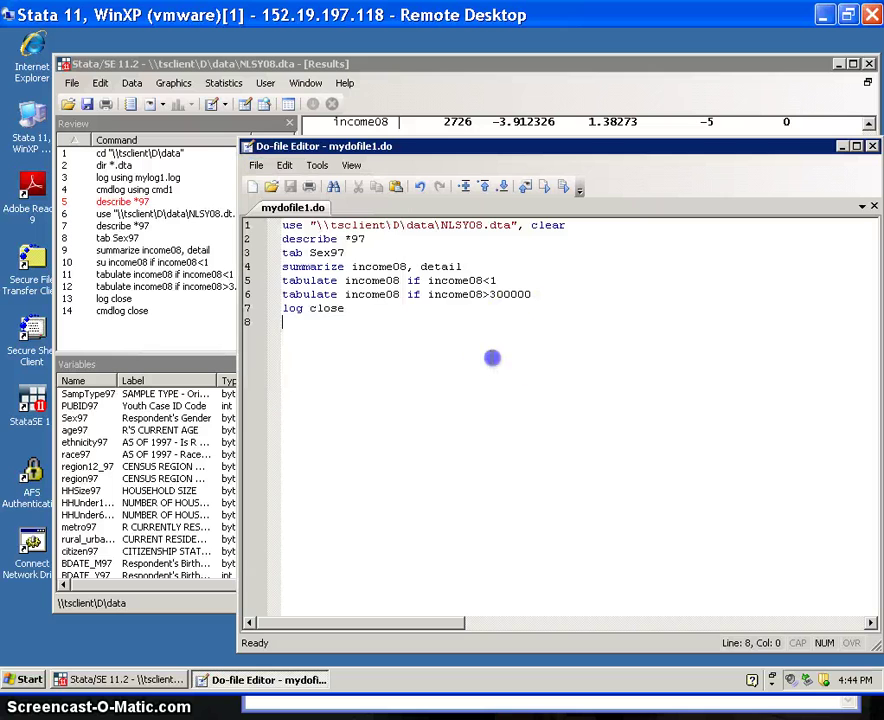
key("ctrl+a")
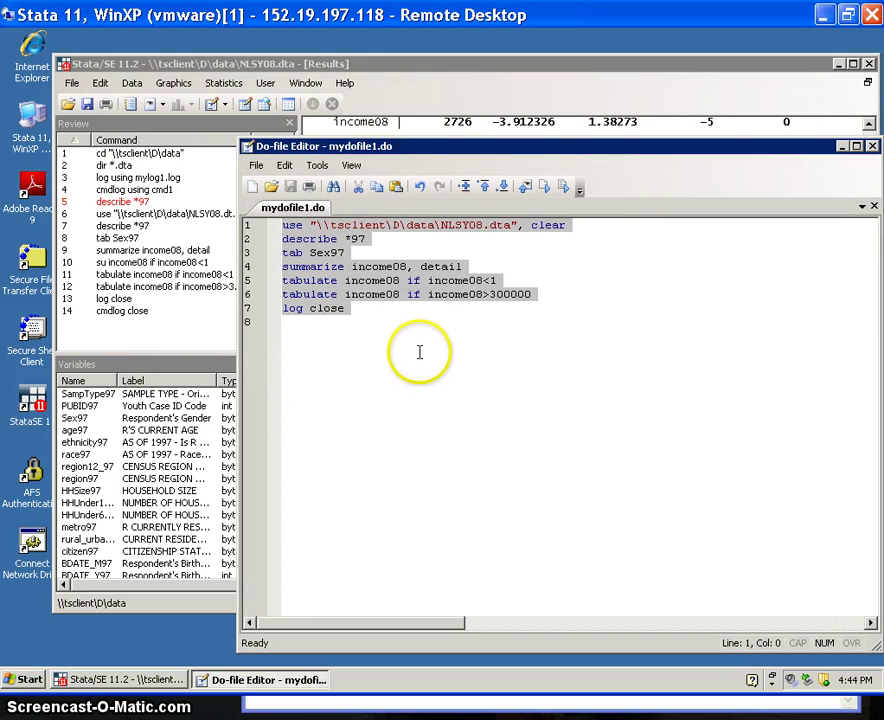
left_click(563, 189)
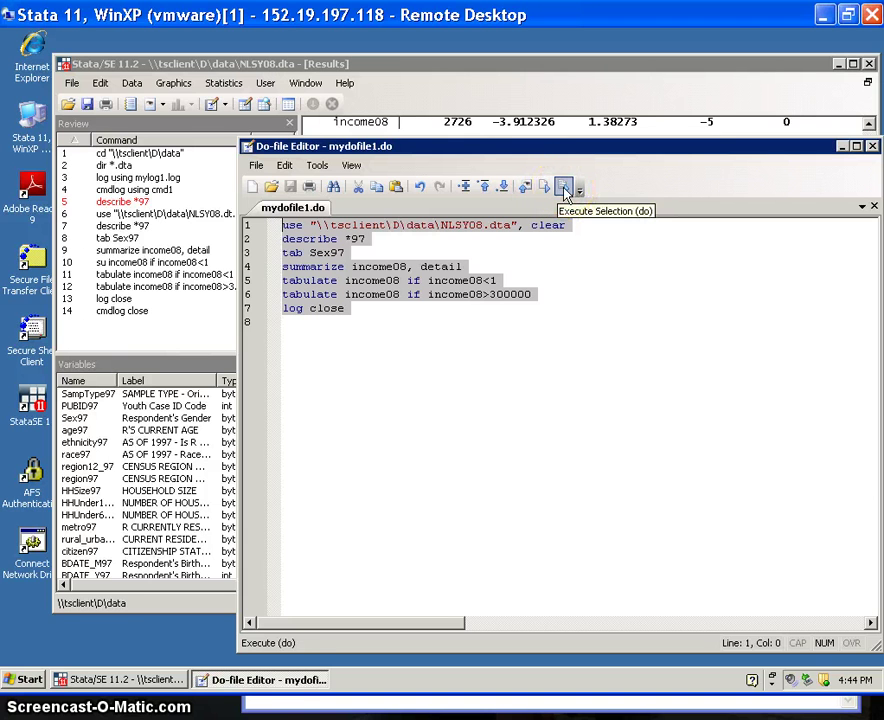
left_click(466, 66)
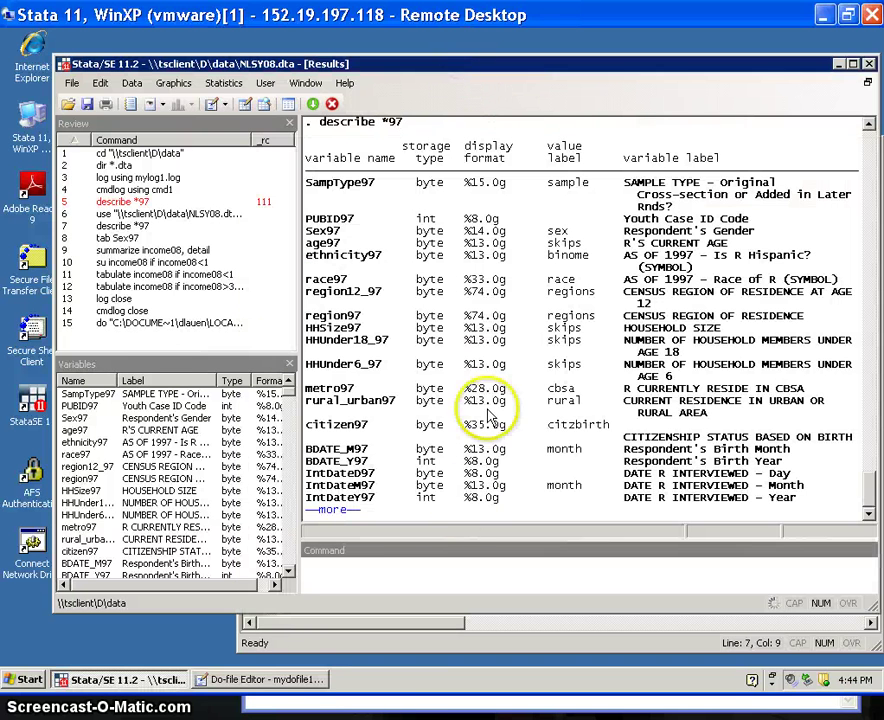
Continue the paused output past the --more-- prompts to the r(606) 'no log file open' error
left_click(430, 578)
key("space")
key("space")
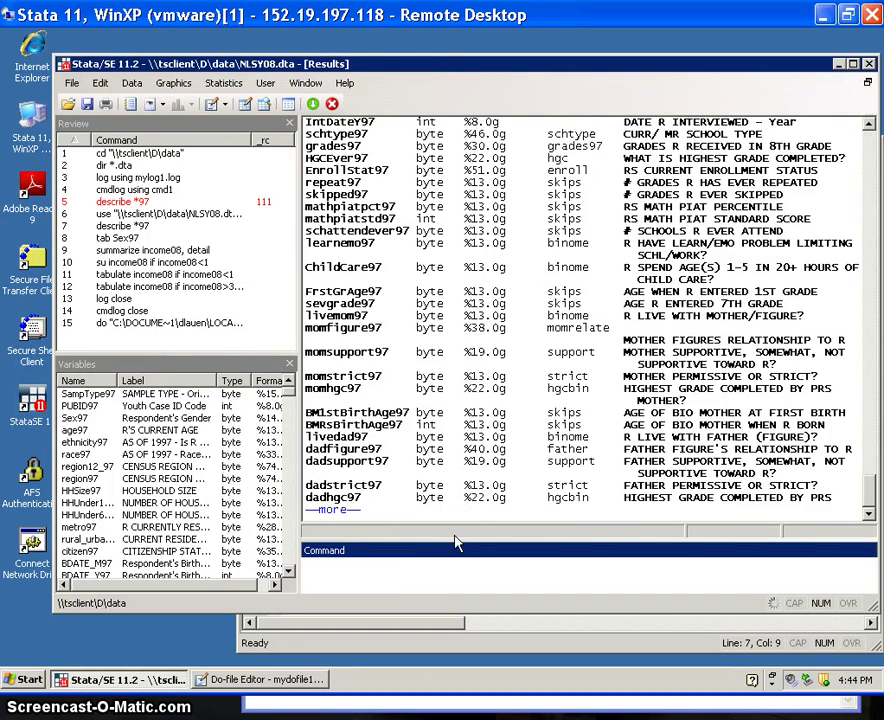
key("space")
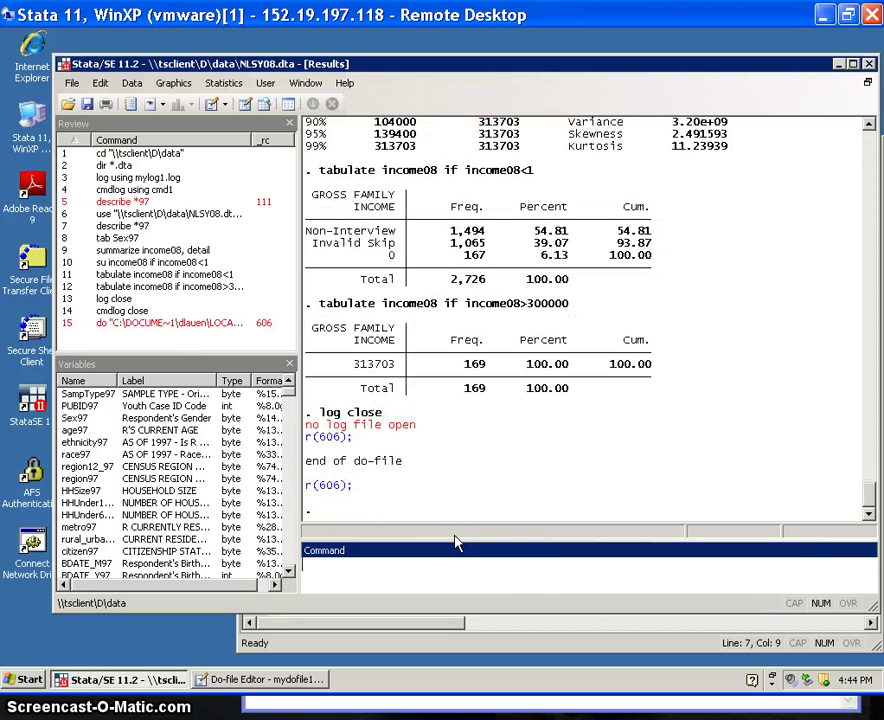
left_click(519, 575)
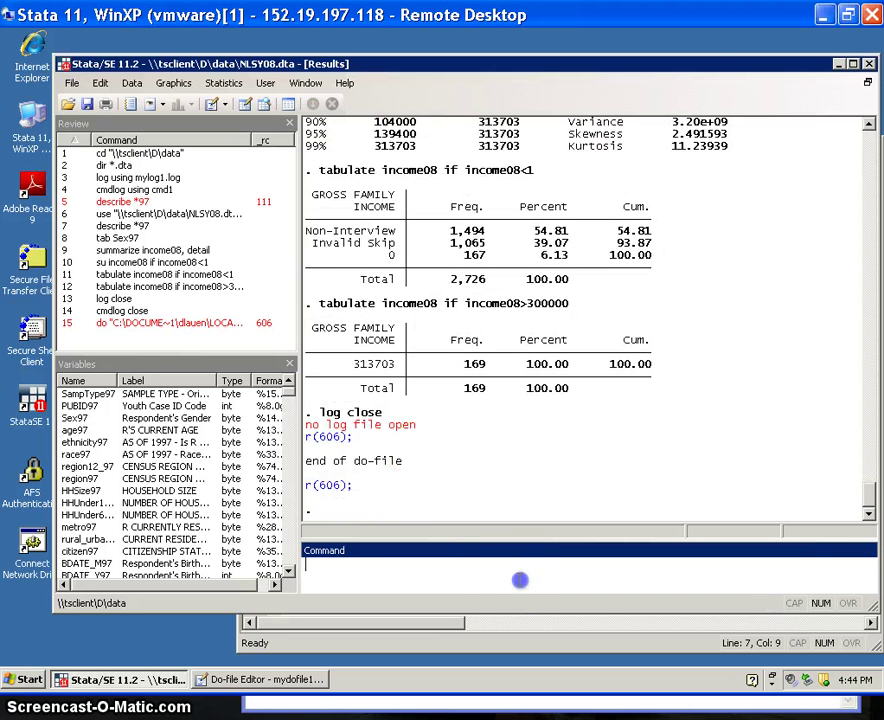
left_click(621, 420)
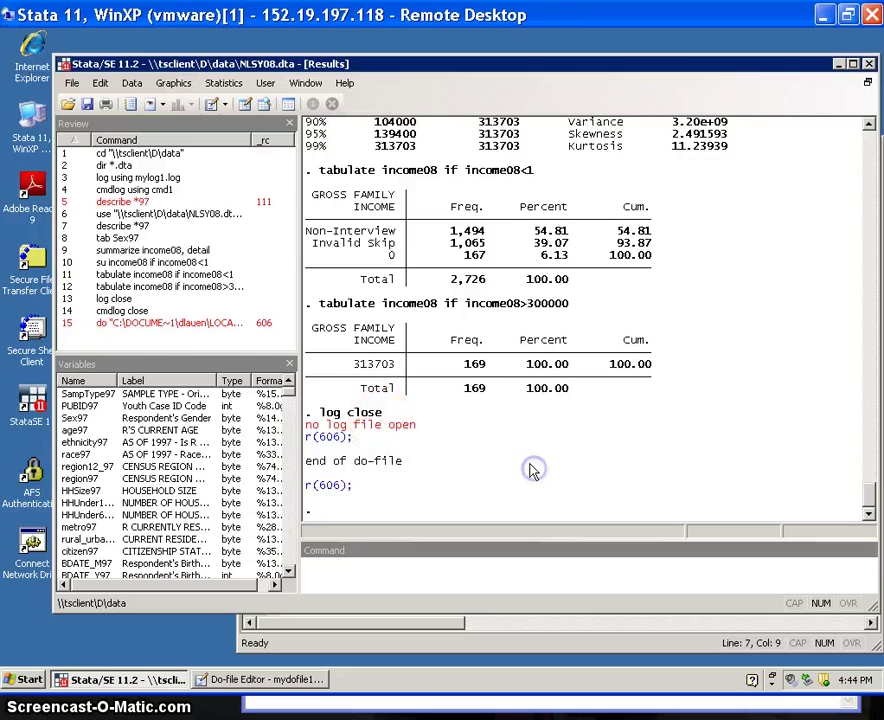
Scroll up and back down through the do-file's output in Results to review it
scroll(533, 473, "up", 4)
scroll(533, 473, "up", 20)
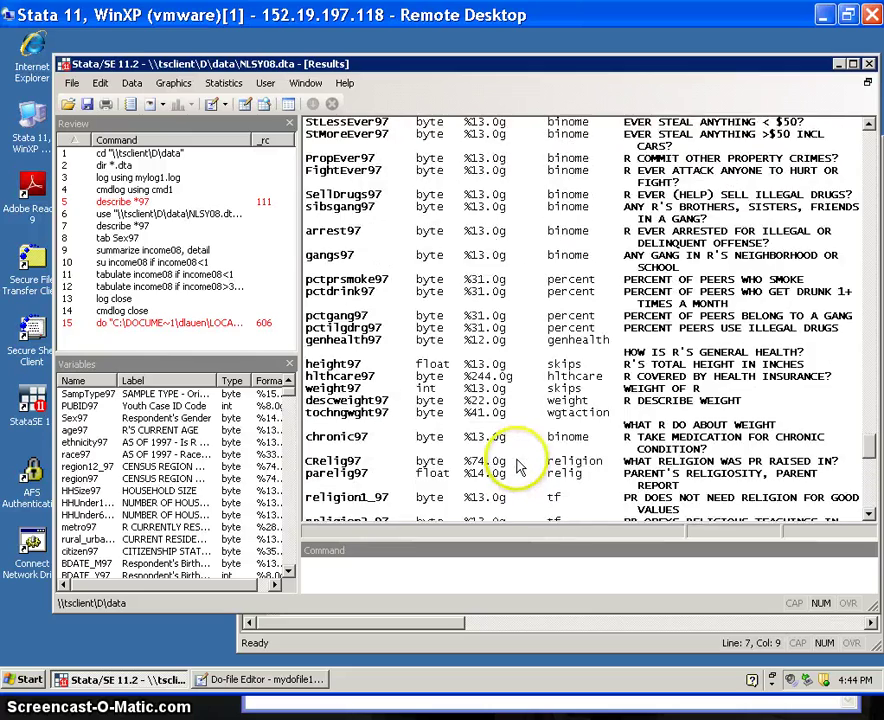
scroll(518, 465, "up", 20)
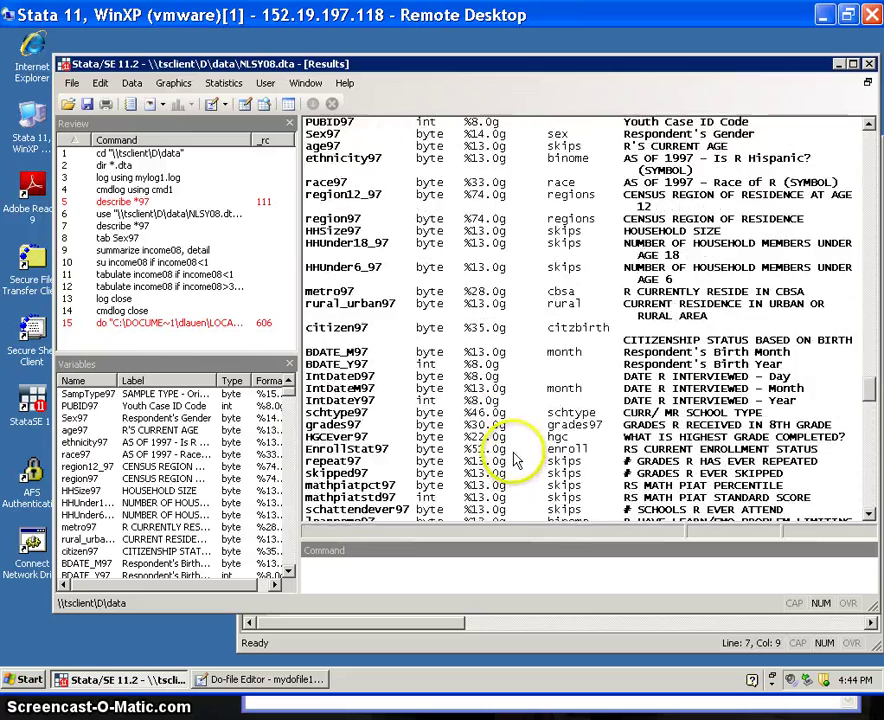
scroll(513, 442, "up", 9)
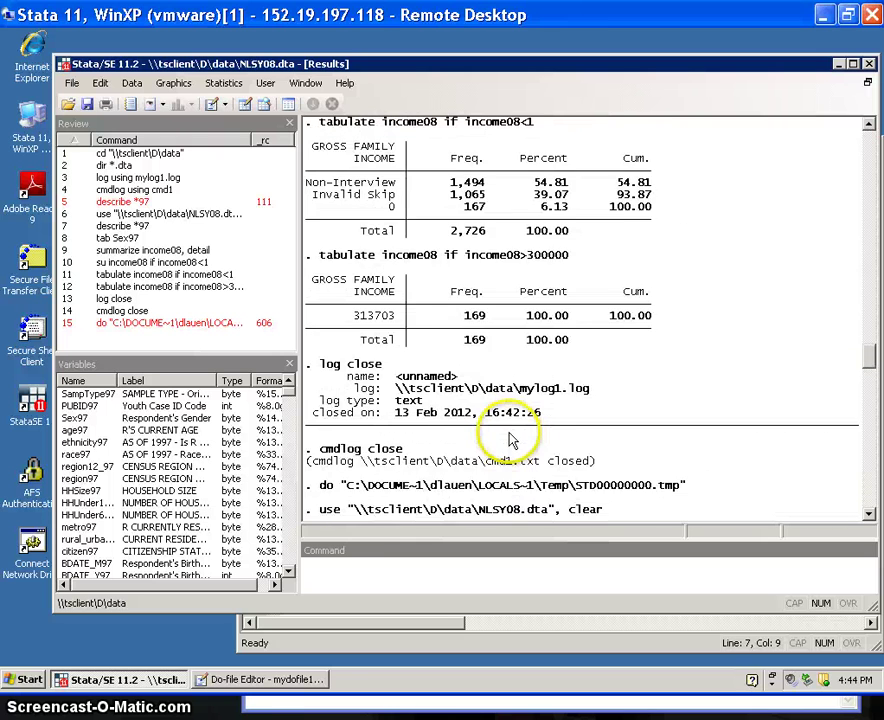
scroll(510, 440, "down", 3)
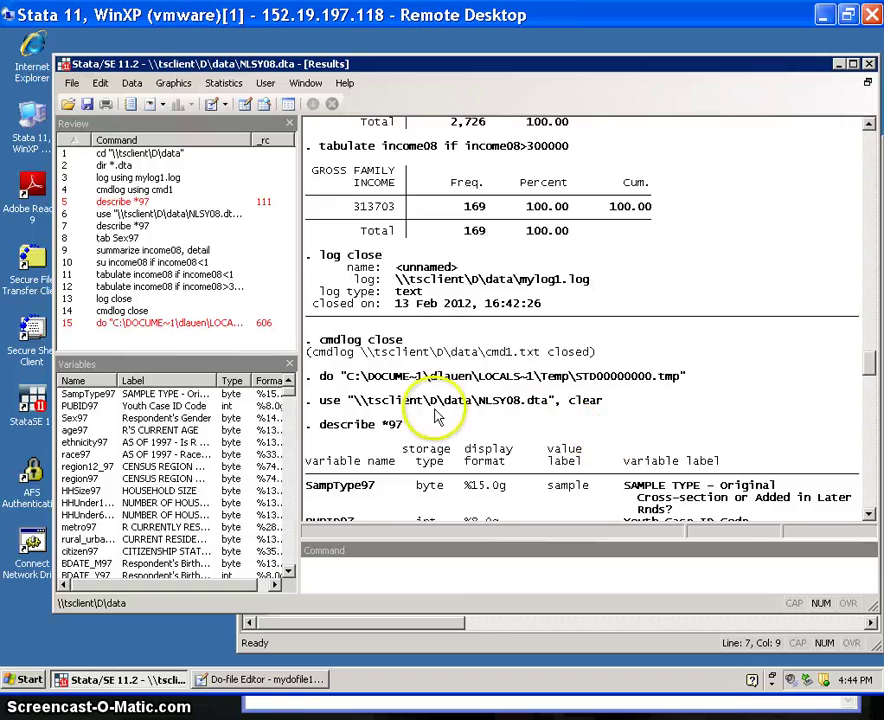
scroll(436, 422, "down", 15)
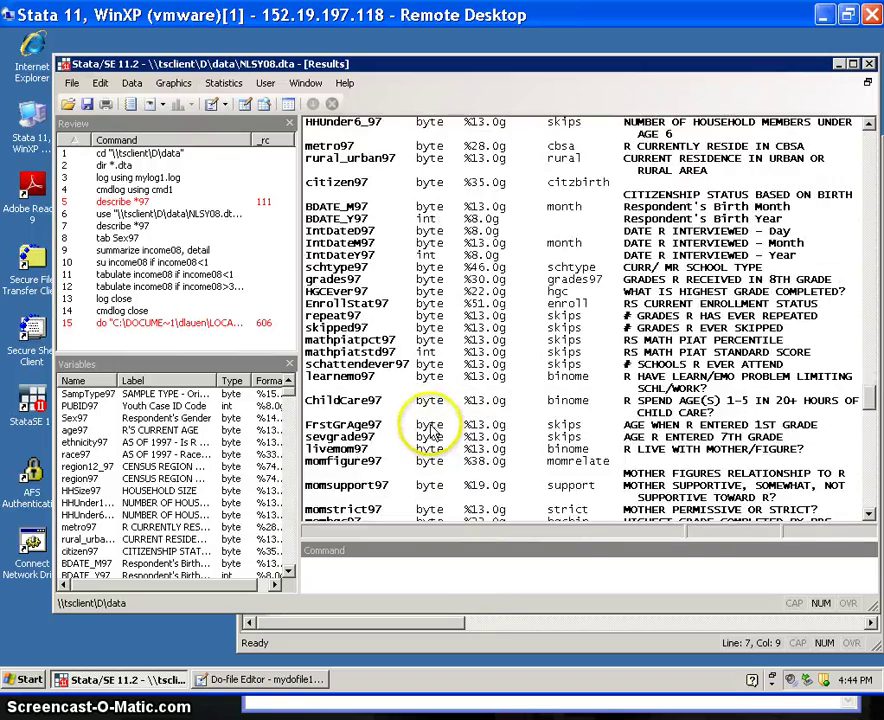
scroll(430, 432, "down", 15)
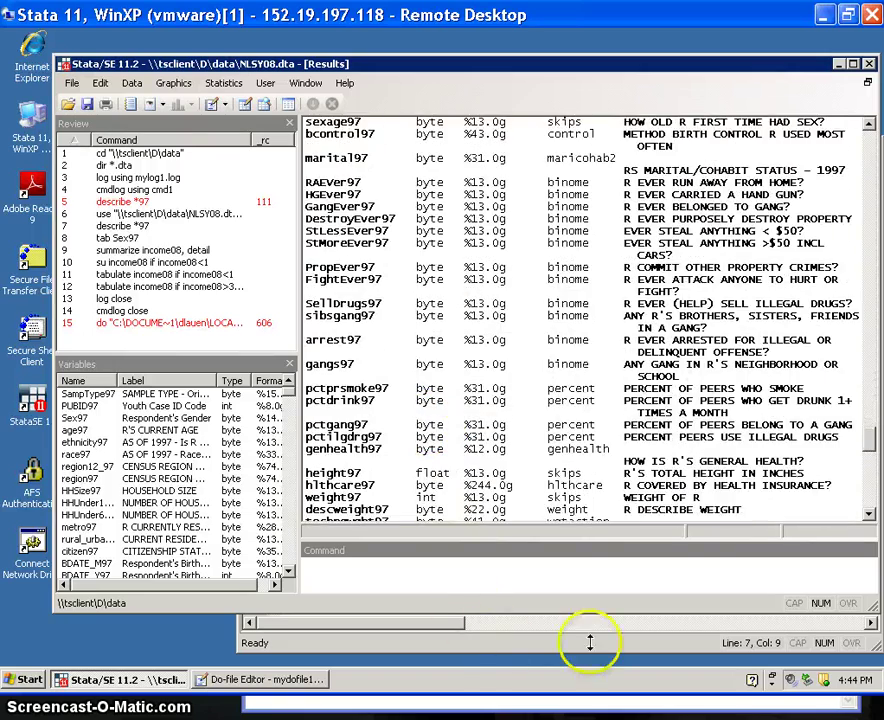
Delete the describe *97 line from mydofile1.do and open a blank line for the log command
left_click(529, 641)
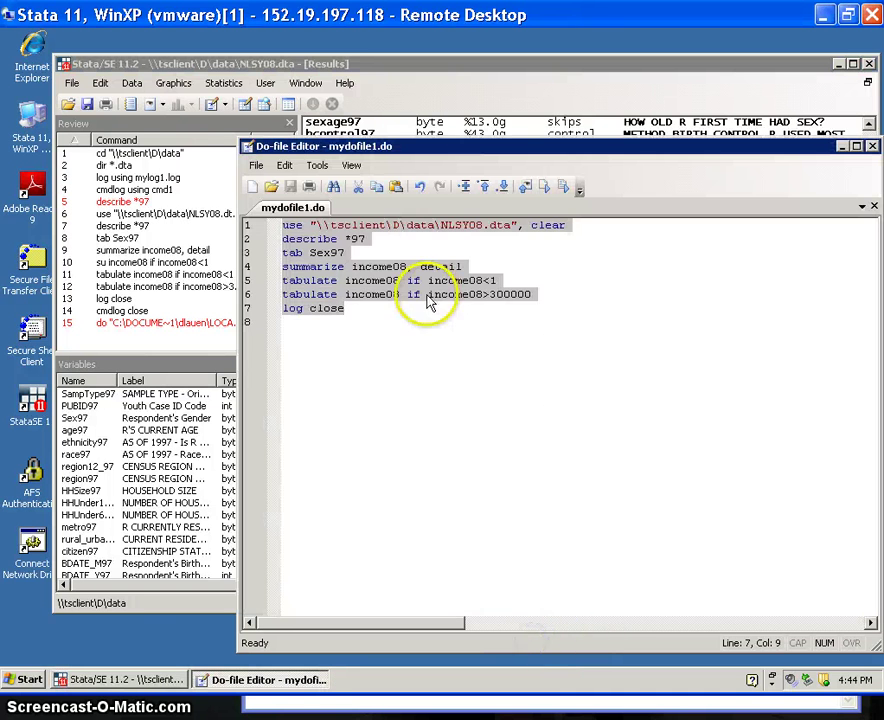
left_click(428, 301)
left_click(304, 239)
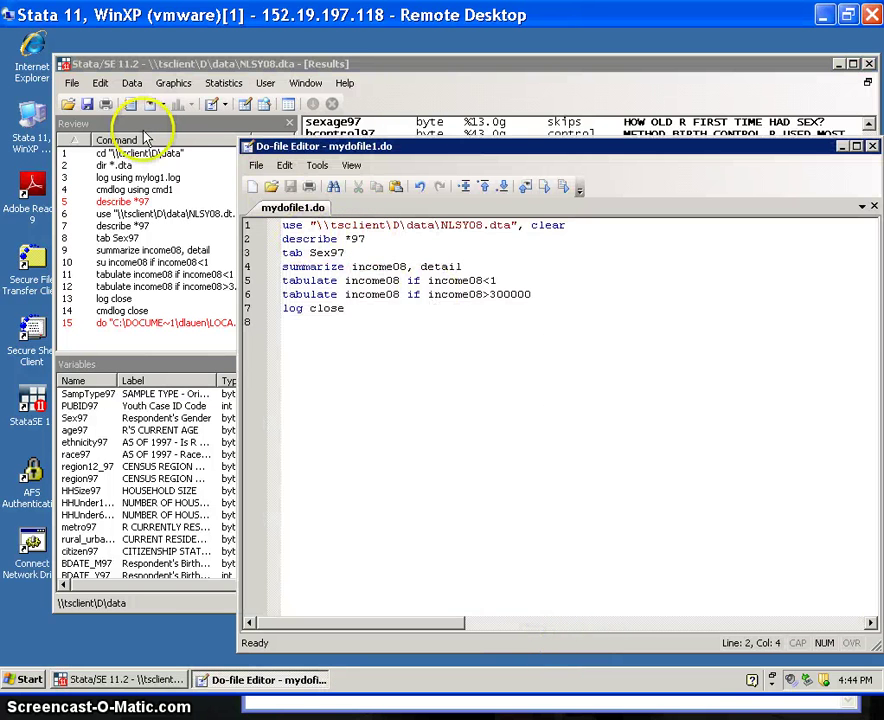
key("Delete")
key("Delete")
key("Delete")
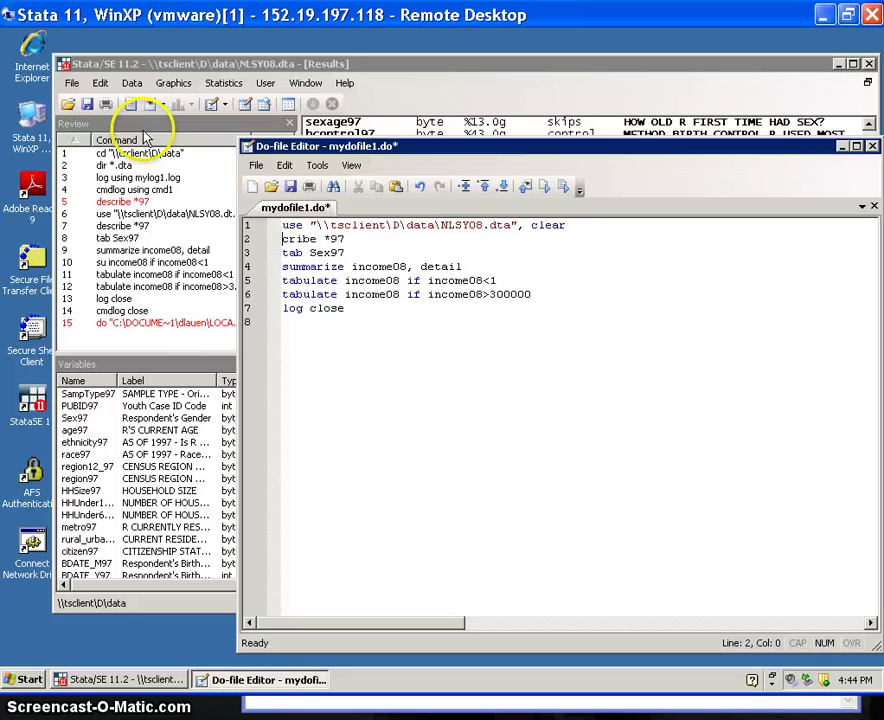
key("Delete")
key("Delete")
key("Delete")
key("Delete")
key("Delete")
key("Delete")
key("Delete")
key("Delete")
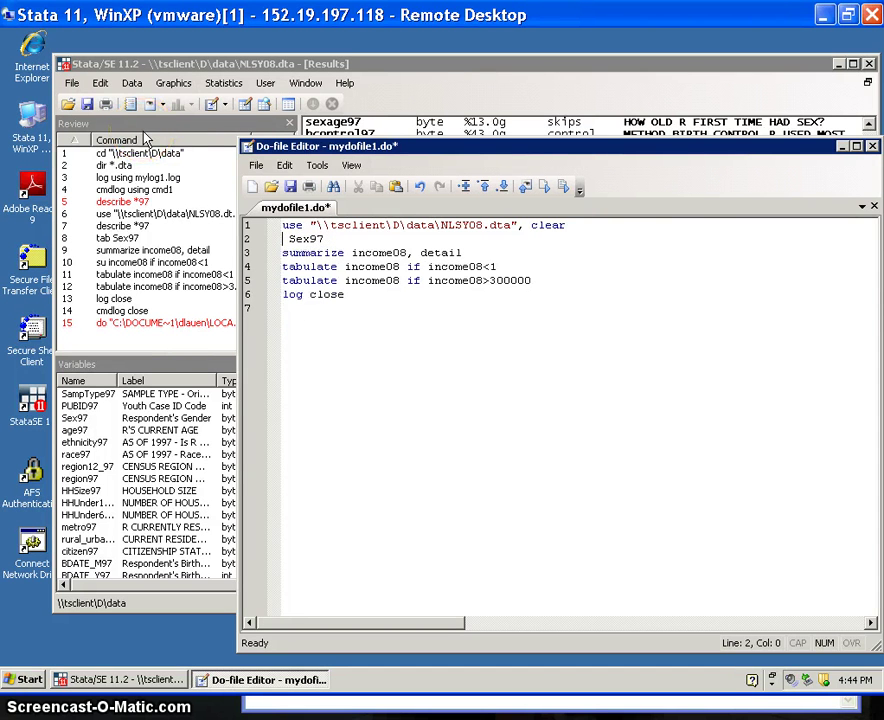
key("ctrl+z")
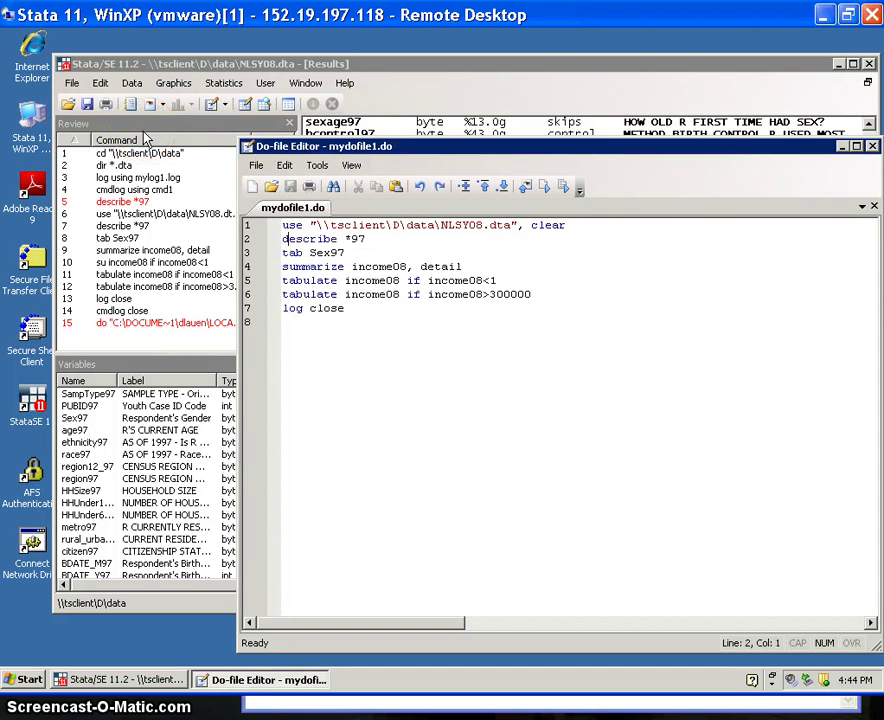
double_click(318, 239)
left_click(318, 239)
left_click_drag(366, 239, 260, 238)
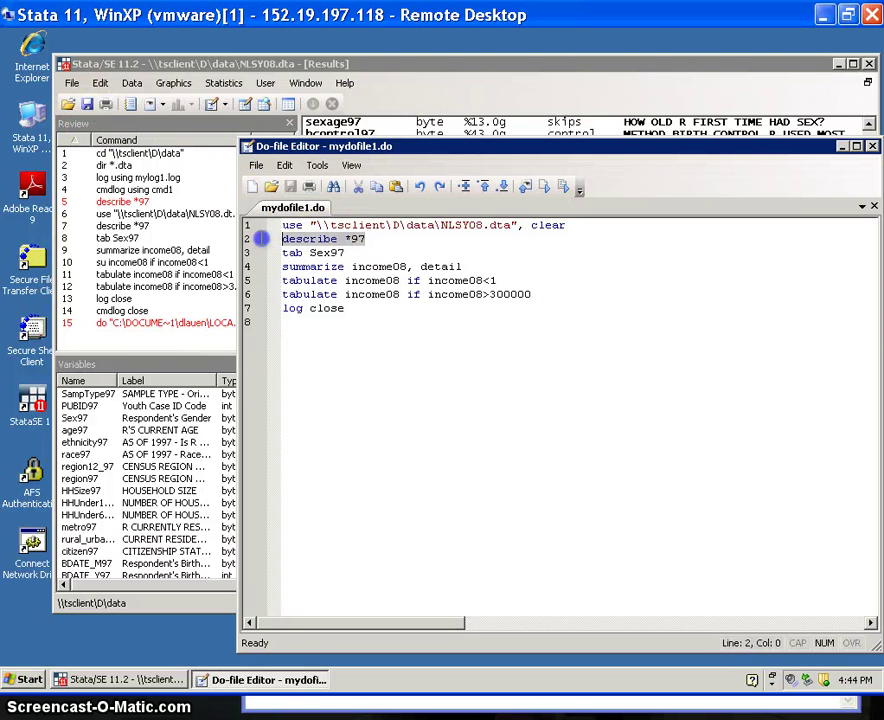
key("Delete")
key("Delete")
key("Up")
key("Return")
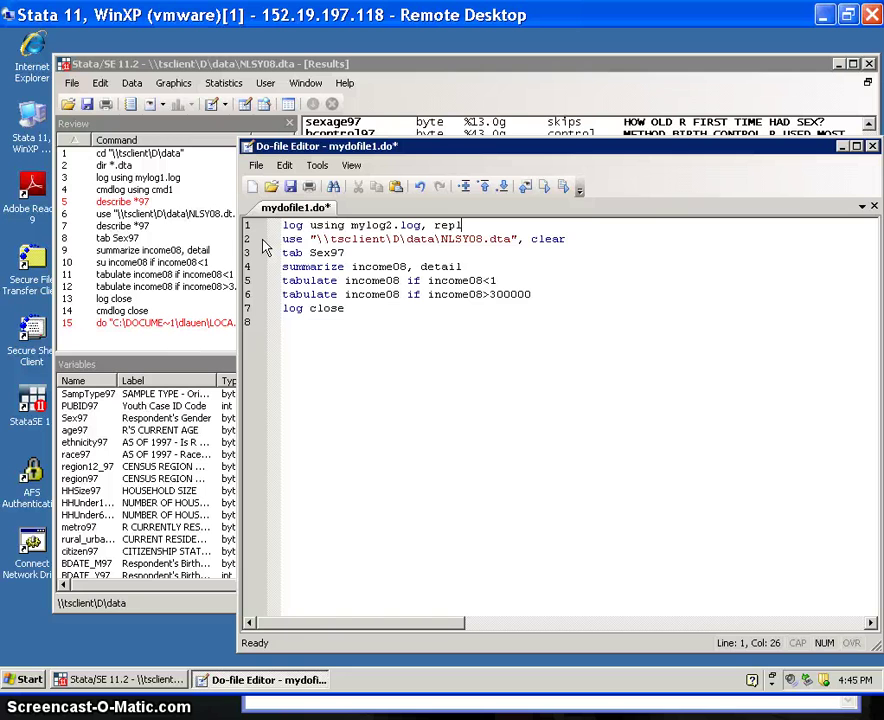
Check the new log using mylog2.log, replace line and the final log close
left_click(372, 295)
left_click(369, 308)
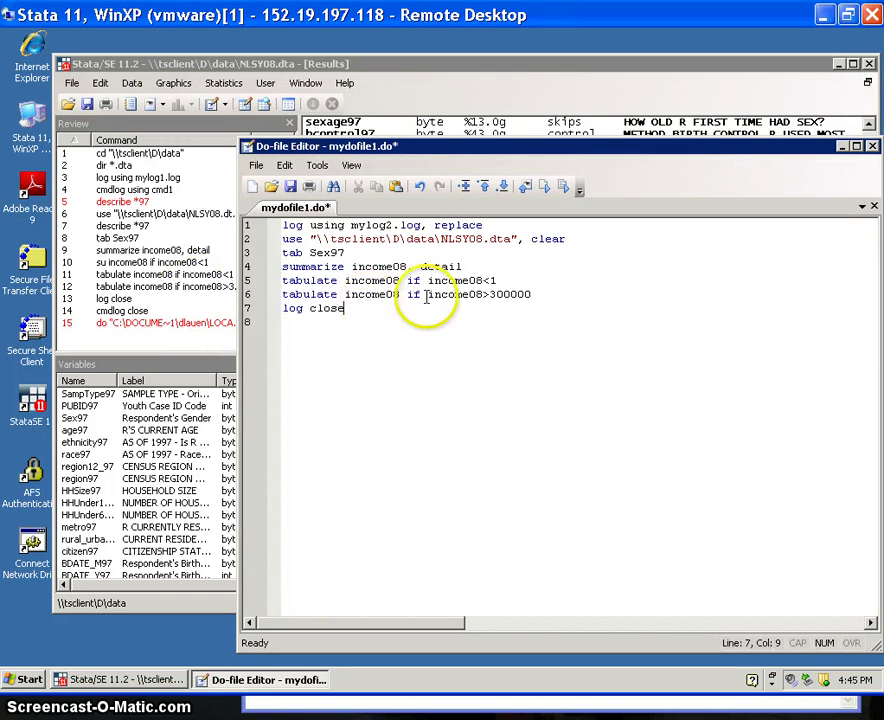
left_click(355, 226)
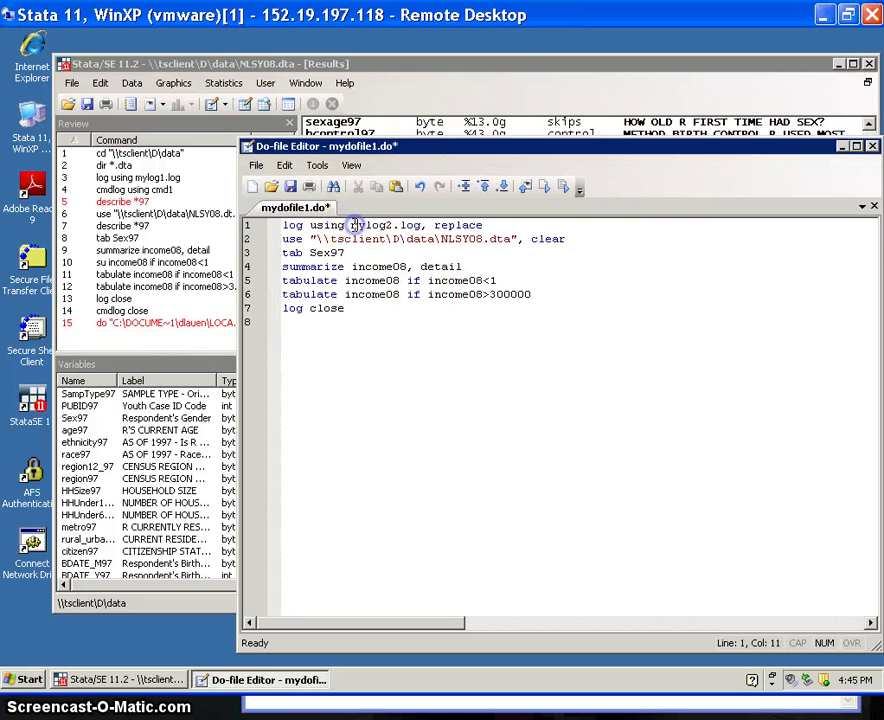
left_click(366, 314)
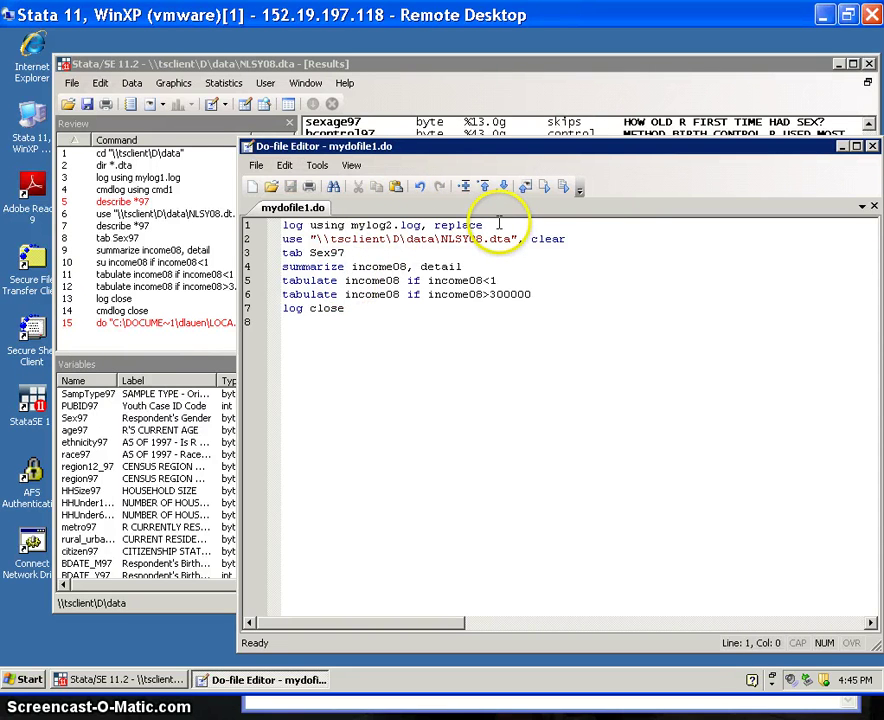
Add set more off as the do-file's first line and save it
key("Return")
key("Up")
type("set more off")
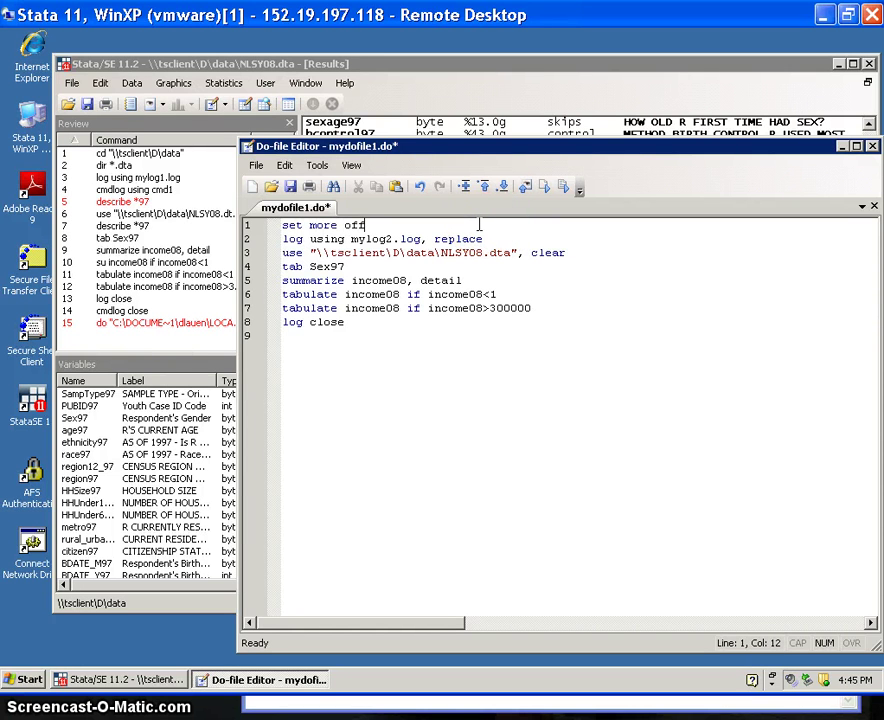
key("ctrl+s")
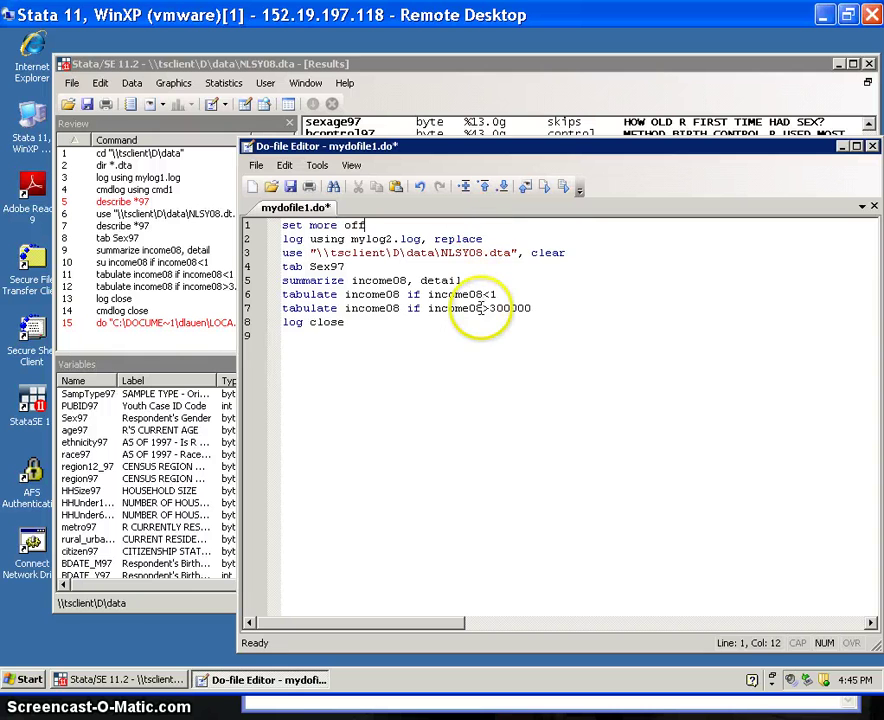
Select all lines of mydofile1.do and run them with do
left_click(289, 238)
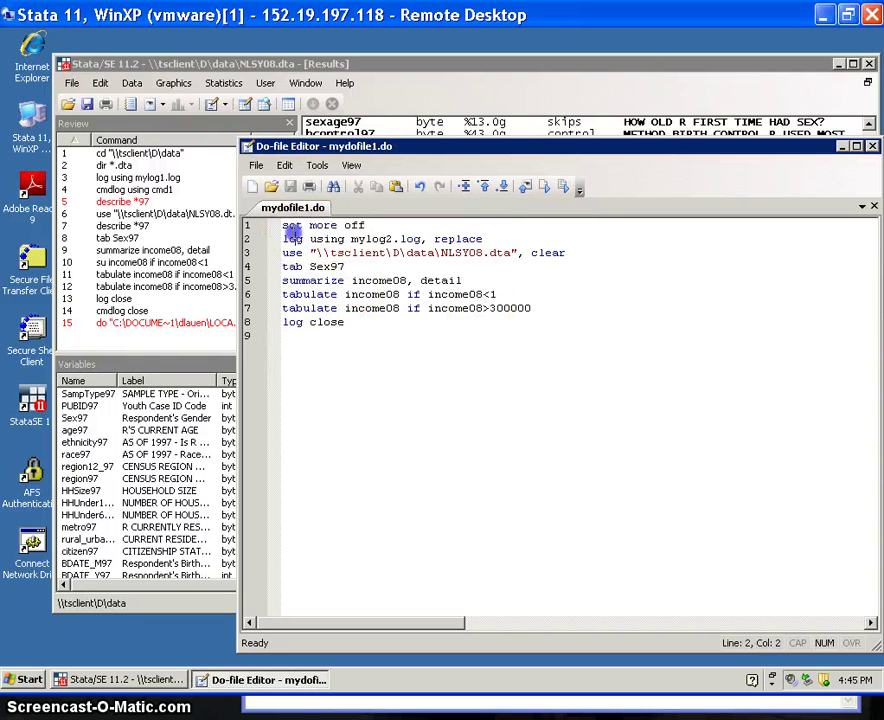
key("ctrl+a")
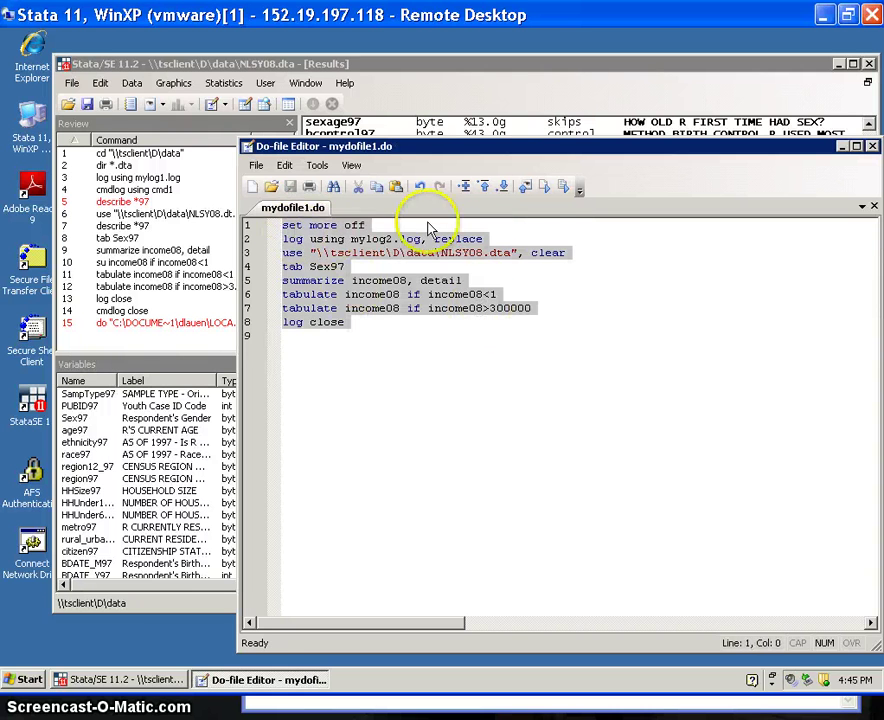
left_click(563, 193)
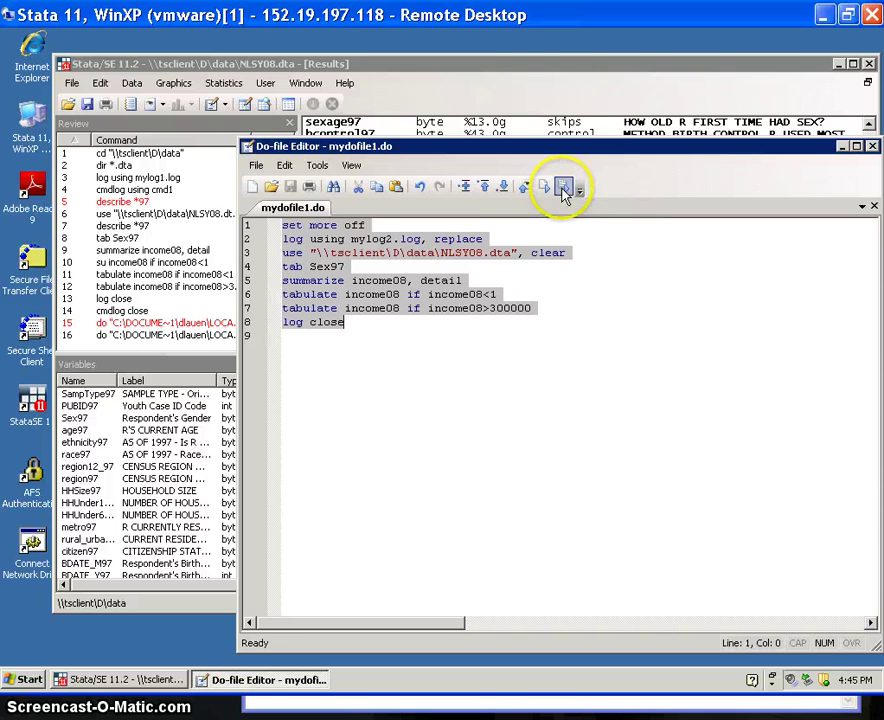
Review the rerun's Results output, from the temporary do-file path to mylog2.log closing
left_click(541, 73)
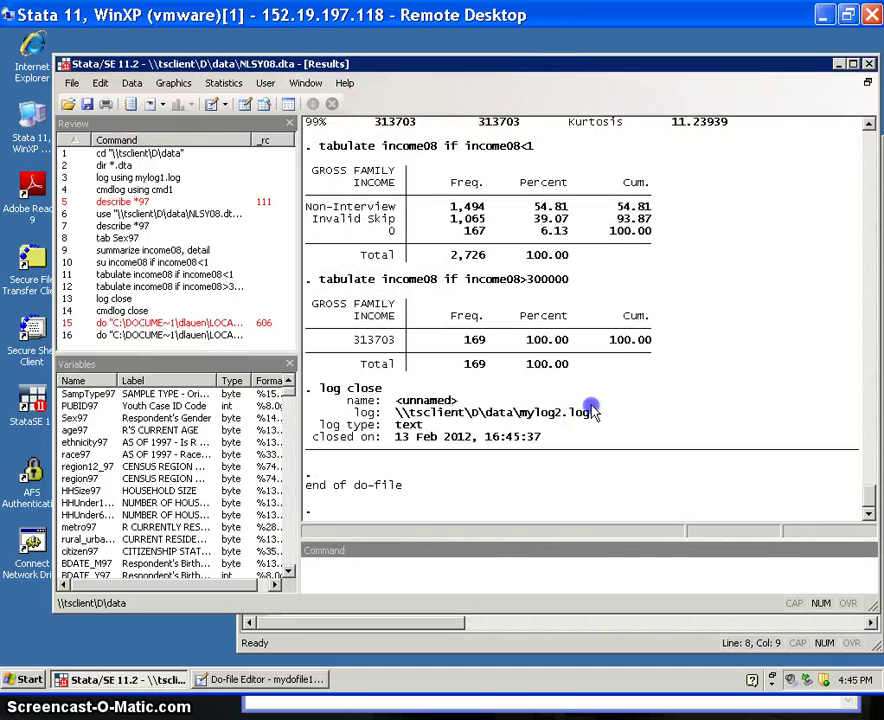
scroll(650, 414, "up", 6)
scroll(645, 418, "up", 8)
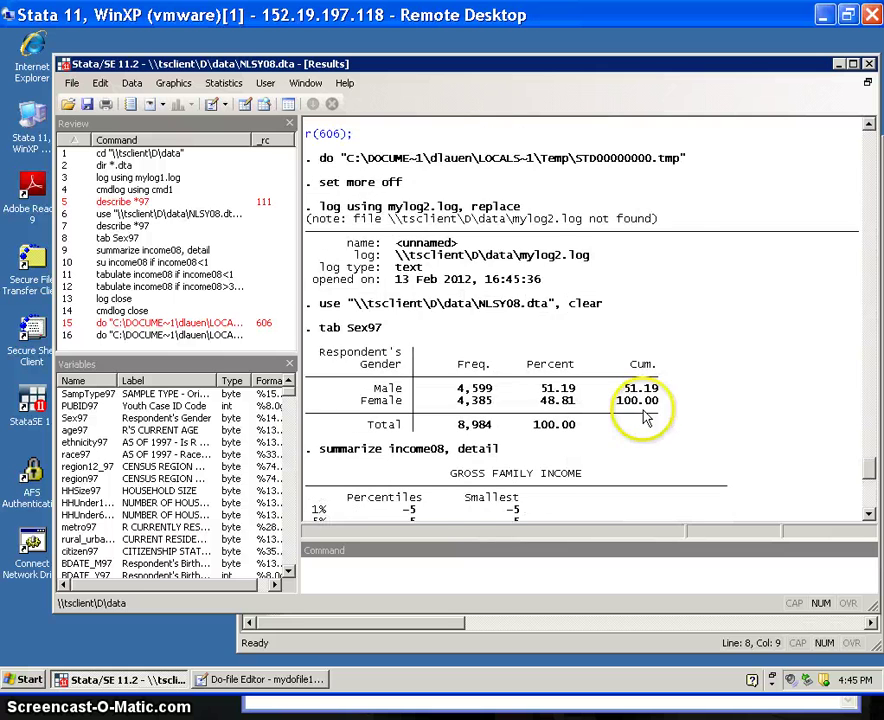
scroll(637, 403, "up", 2)
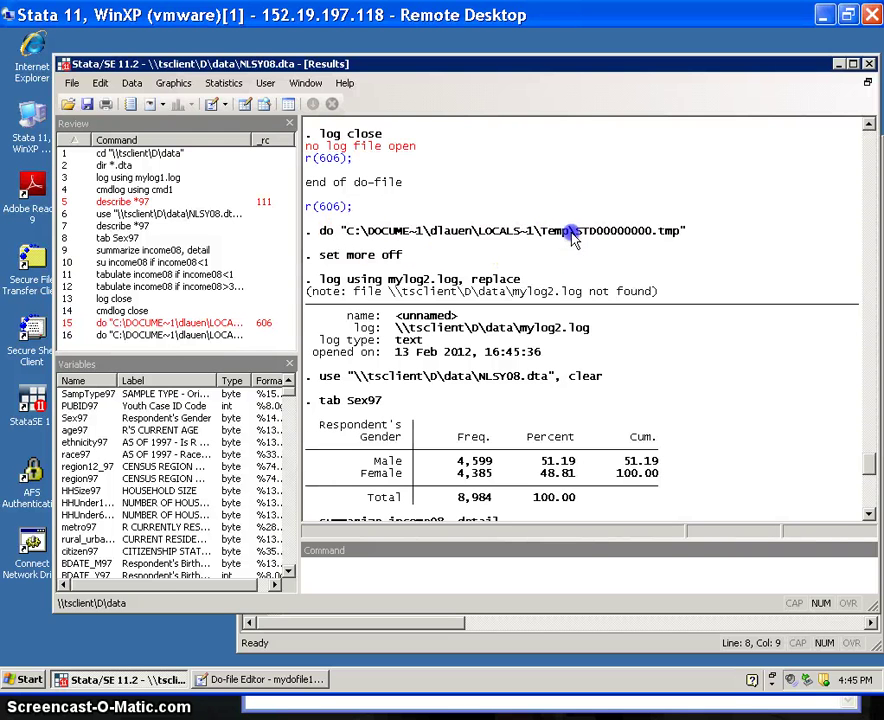
left_click_drag(688, 234, 362, 234)
left_click(297, 230)
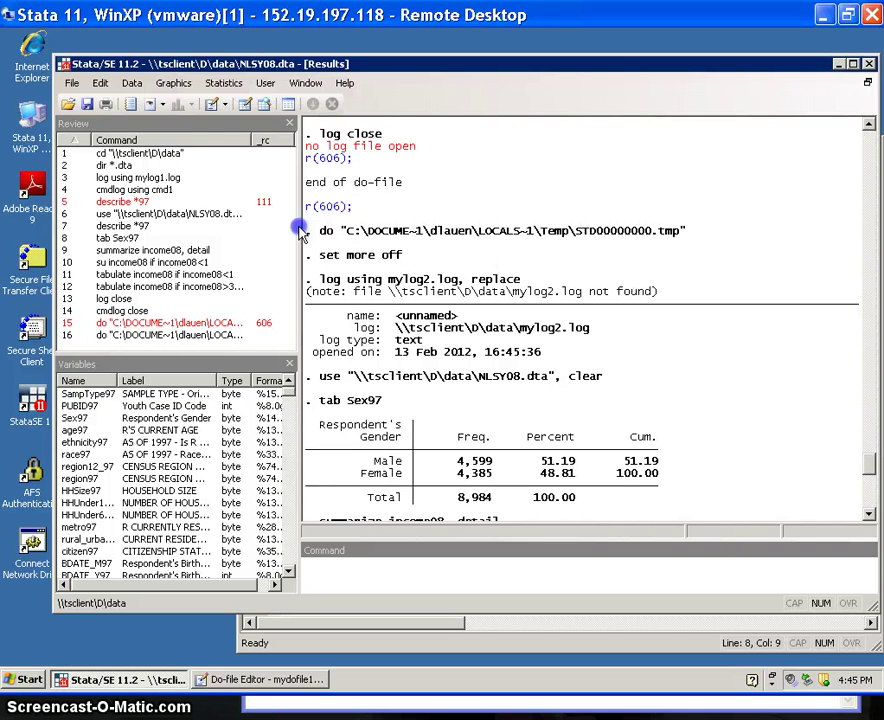
left_click(428, 281)
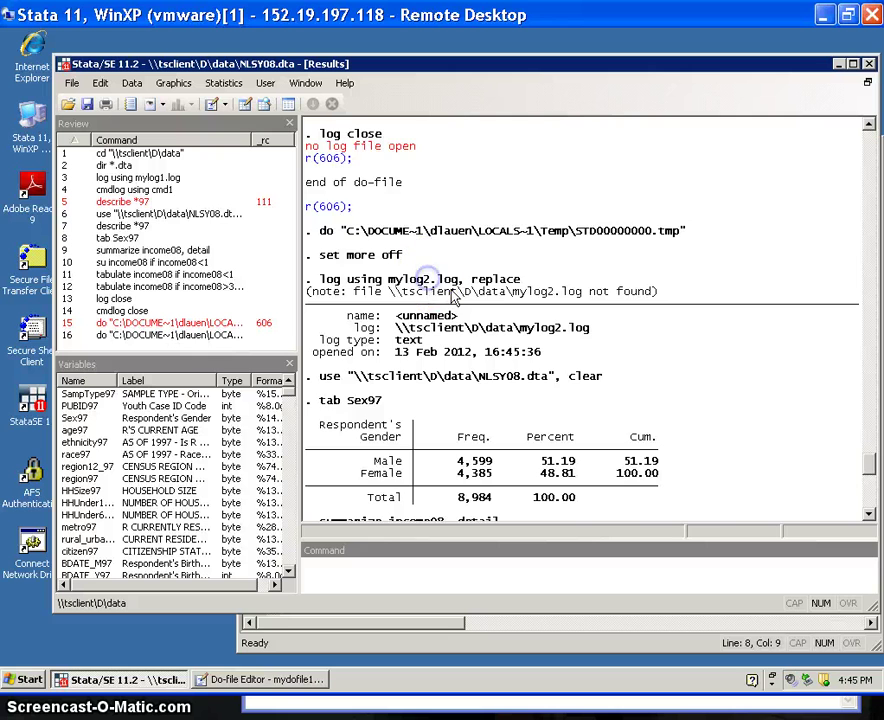
scroll(450, 297, "down", 10)
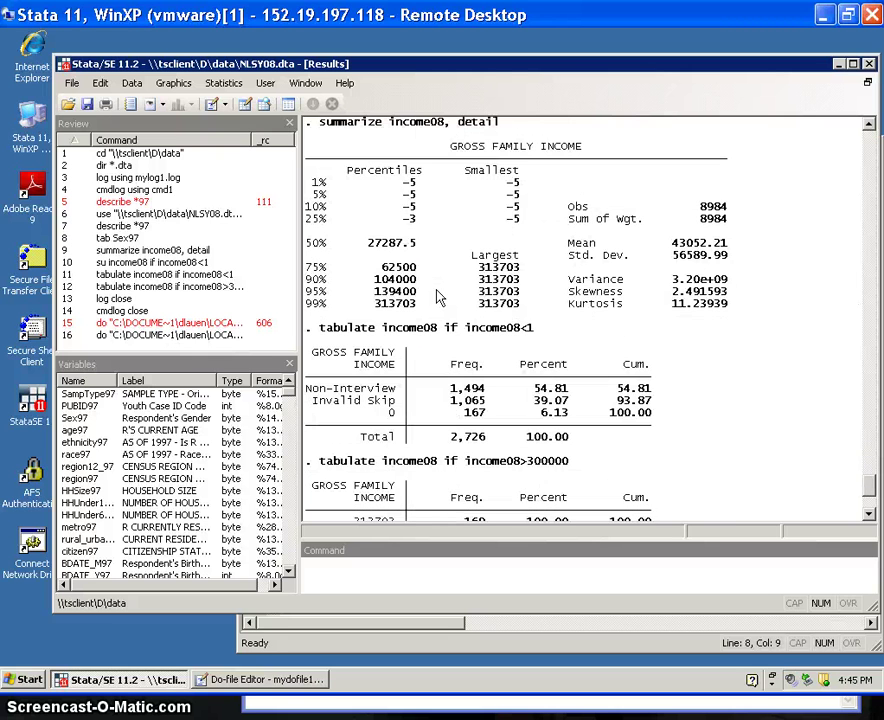
scroll(428, 225, "down", 5)
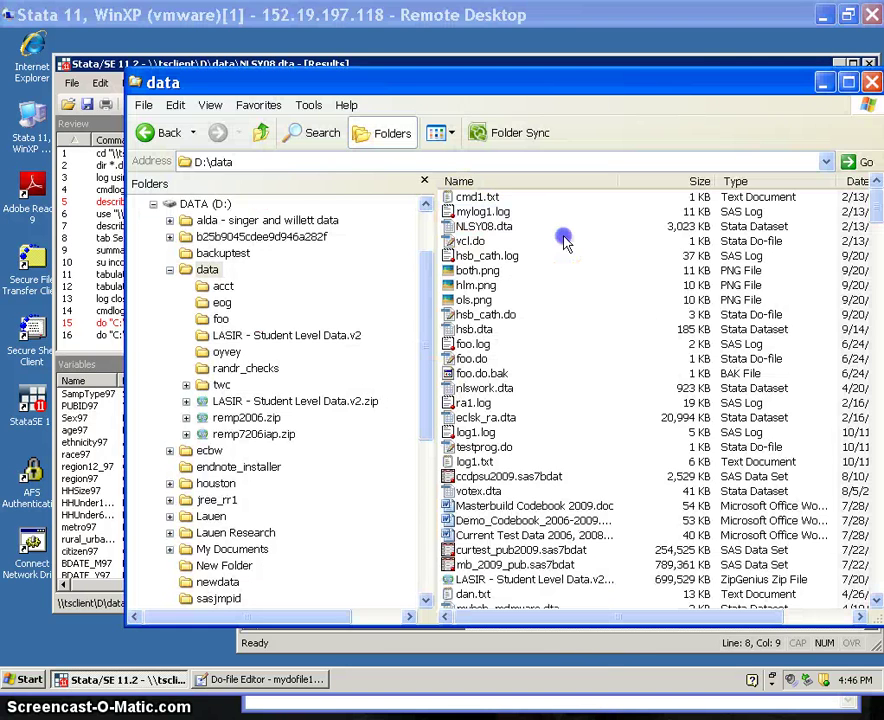
Sort D:\data newest first, then view mydofile1.do in Notepad and close it
left_click(857, 182)
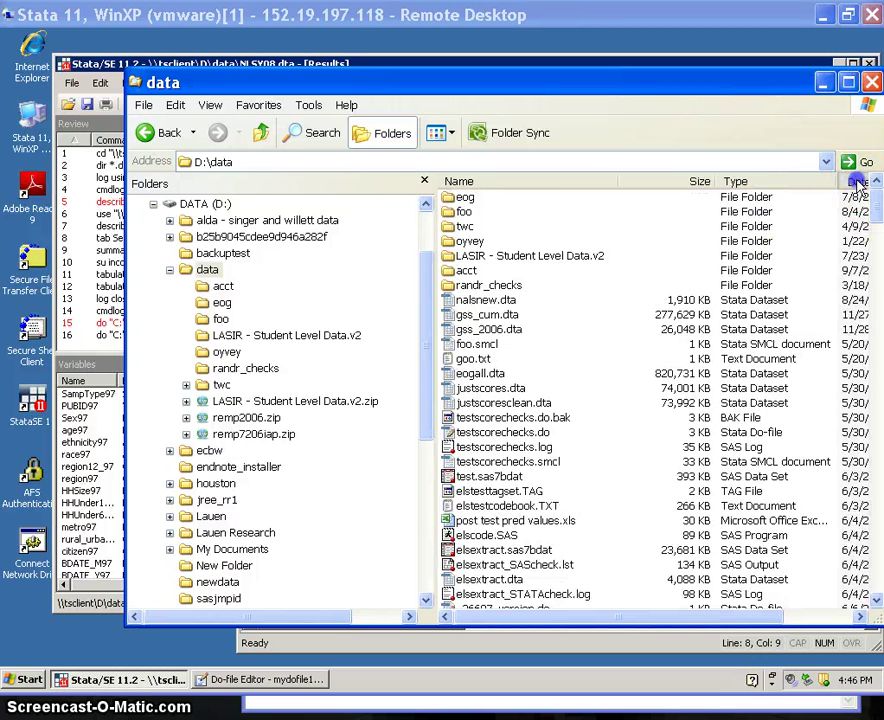
left_click(857, 182)
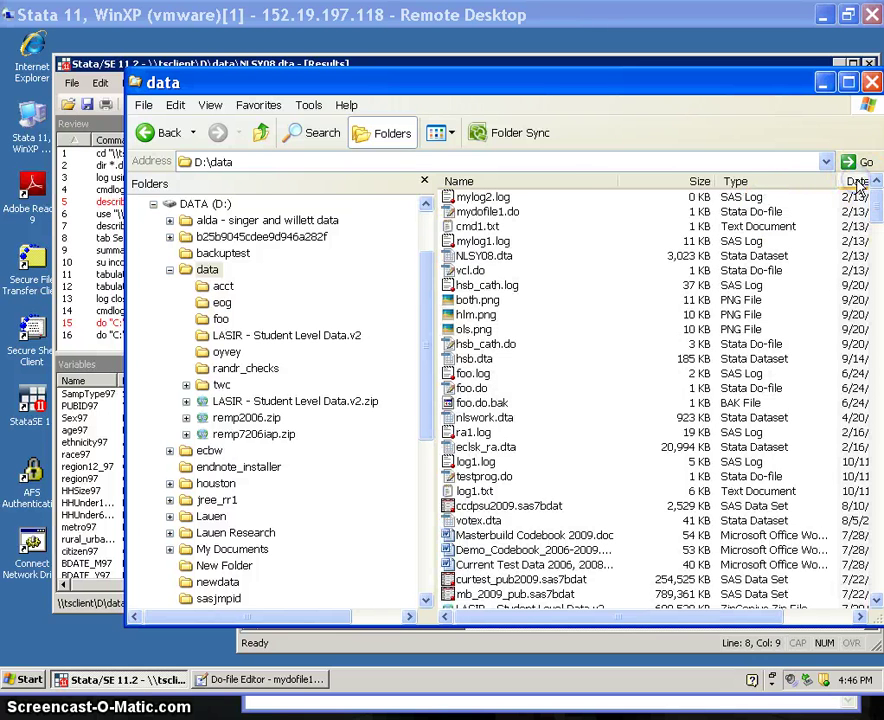
right_click(488, 211)
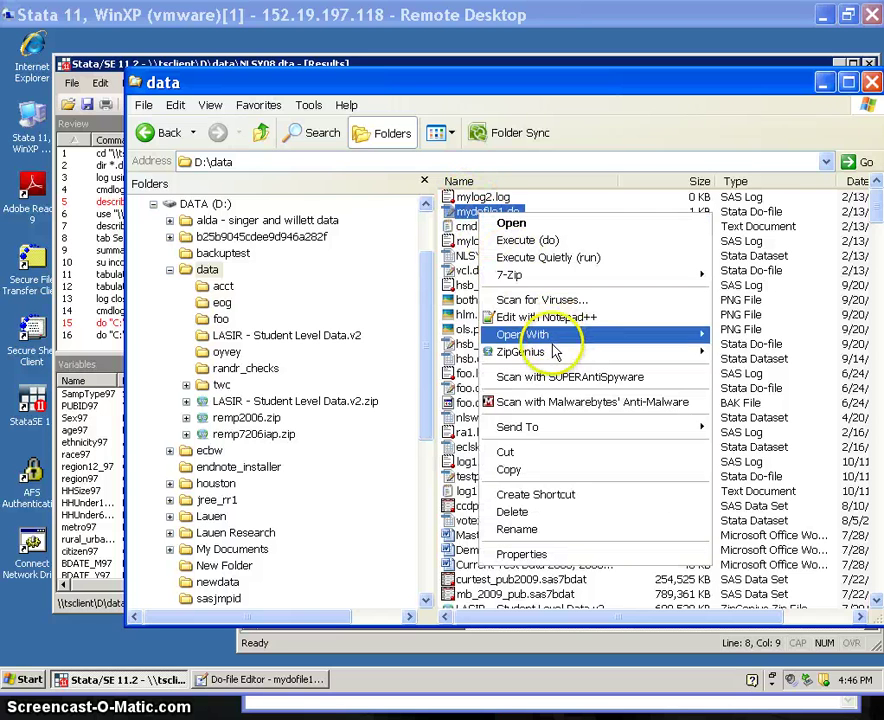
mouse_move(652, 344)
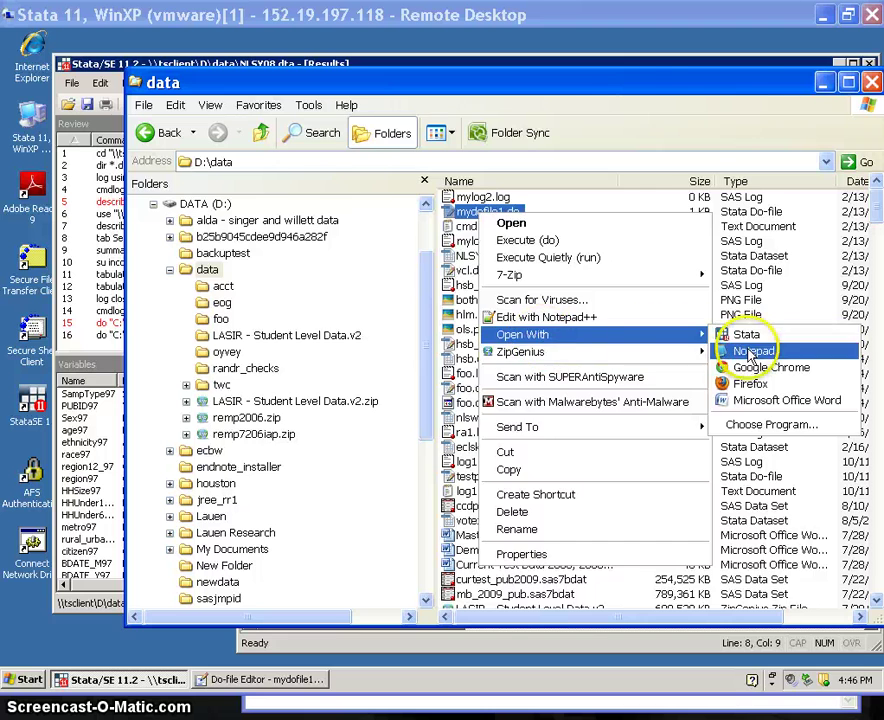
left_click(752, 350)
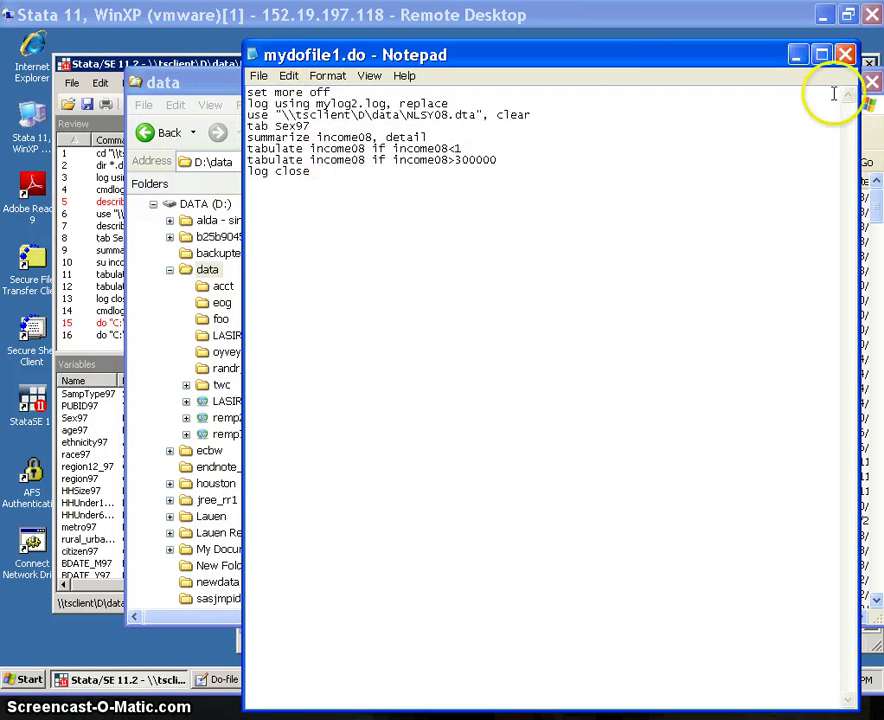
left_click(846, 55)
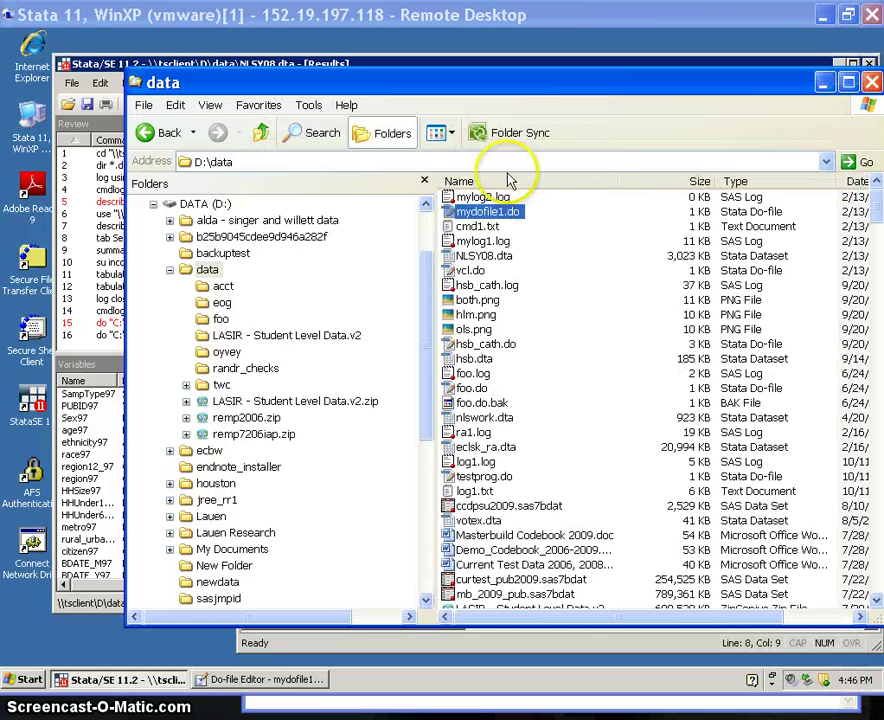
Open mylog2.log in Notepad, scroll through its Sex97 and income08 tables, and close it
double_click(468, 197)
right_click(468, 197)
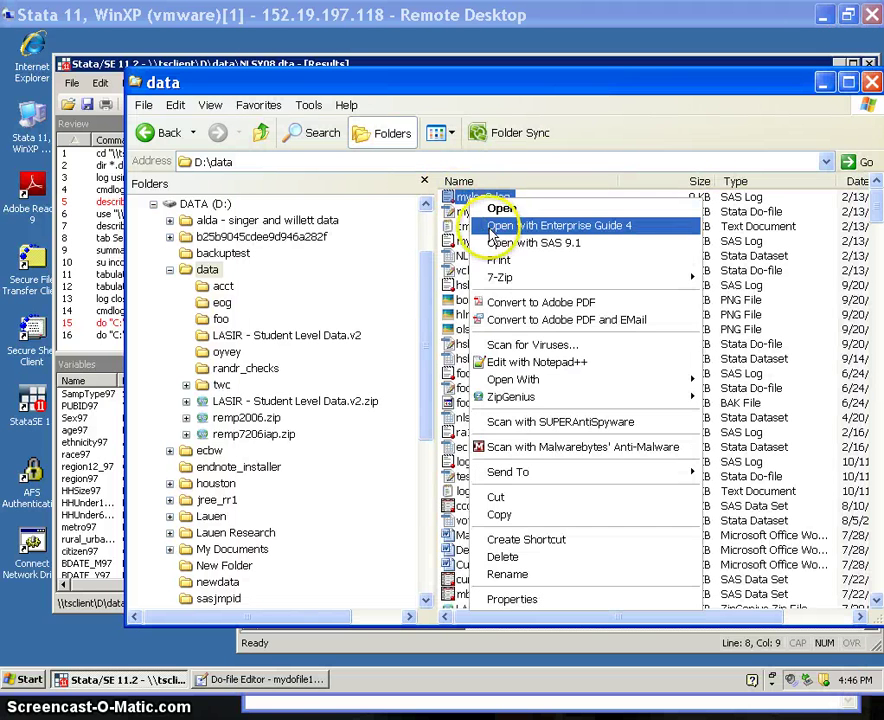
mouse_move(533, 381)
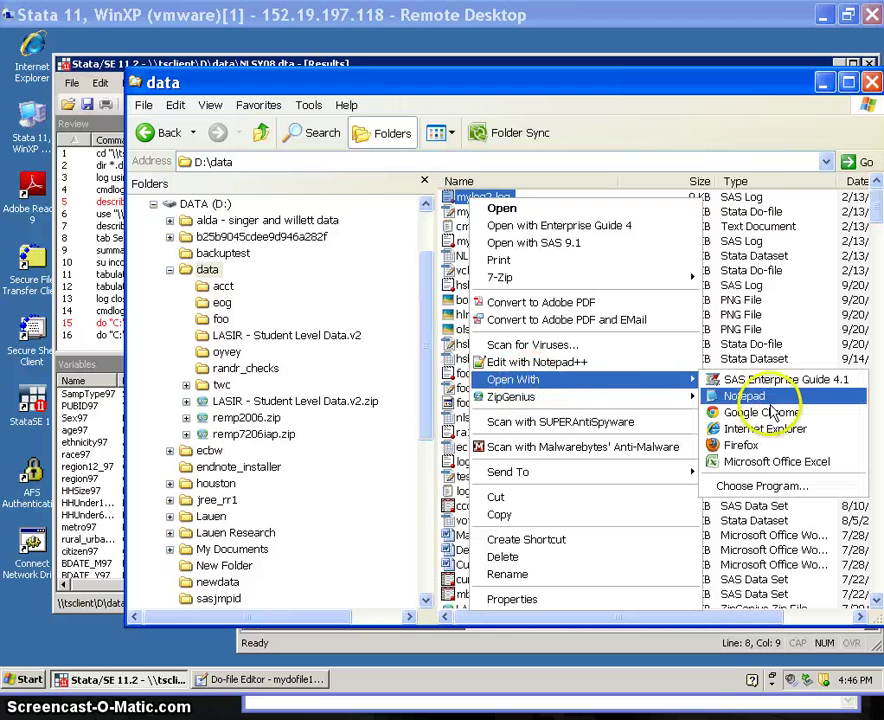
left_click(738, 396)
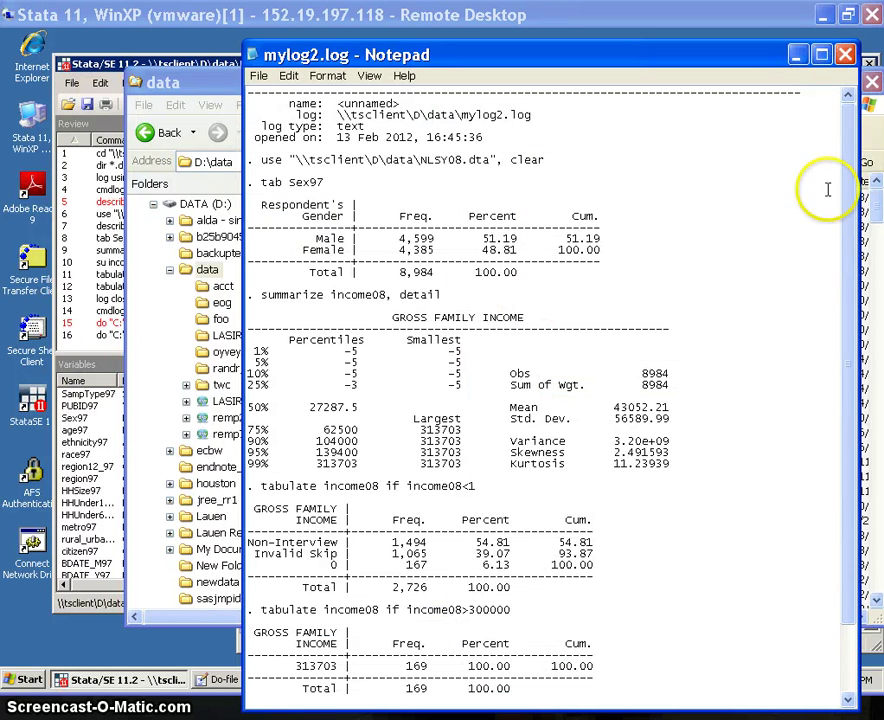
left_click_drag(851, 182, 850, 215)
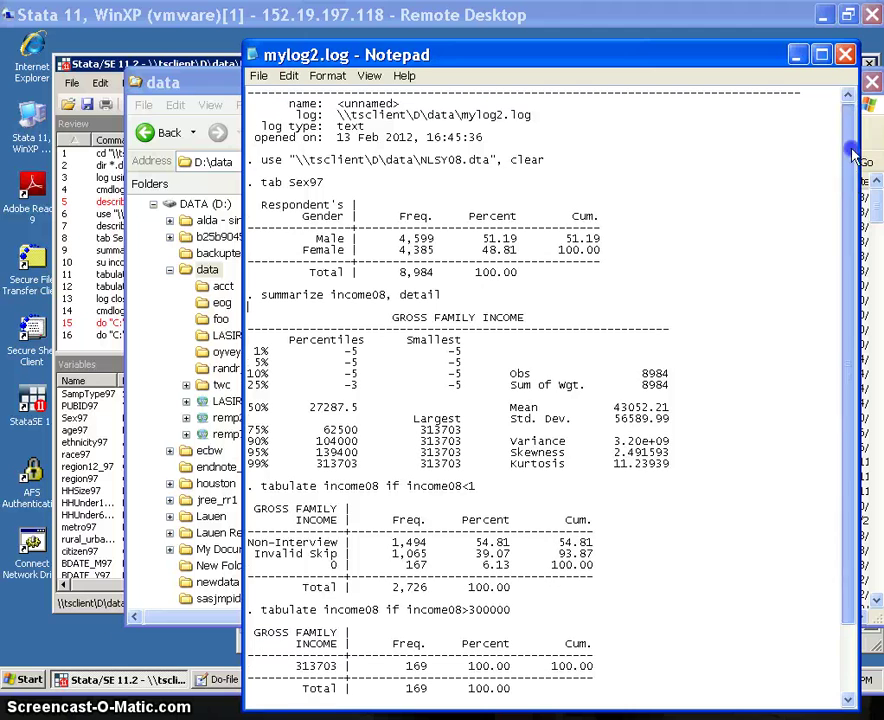
left_click(845, 58)
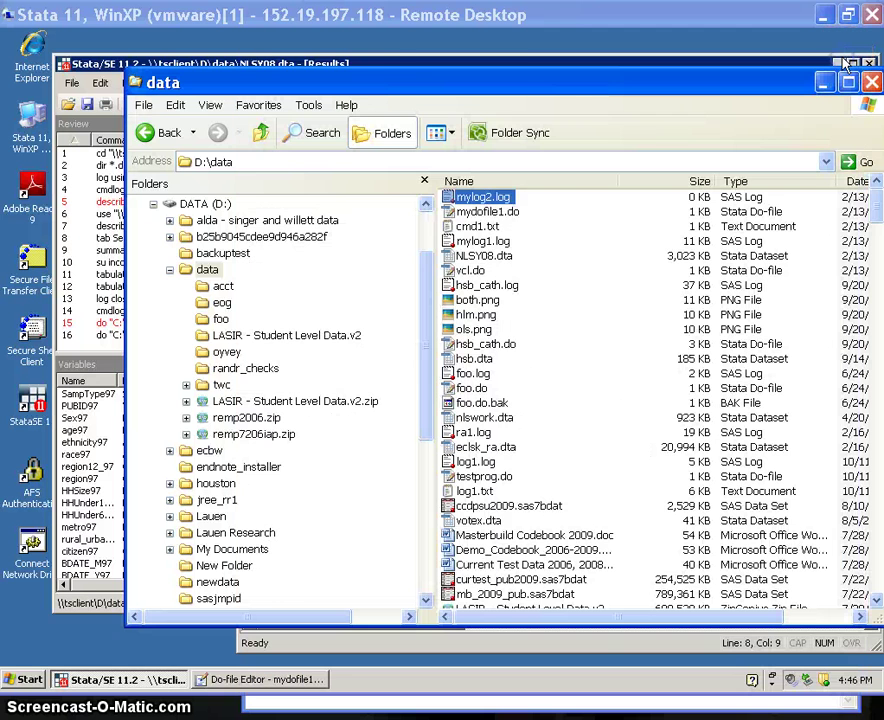
Return to Stata's Do-file Editor showing mydofile1.do
left_click(407, 68)
left_click(262, 679)
left_click(378, 328)
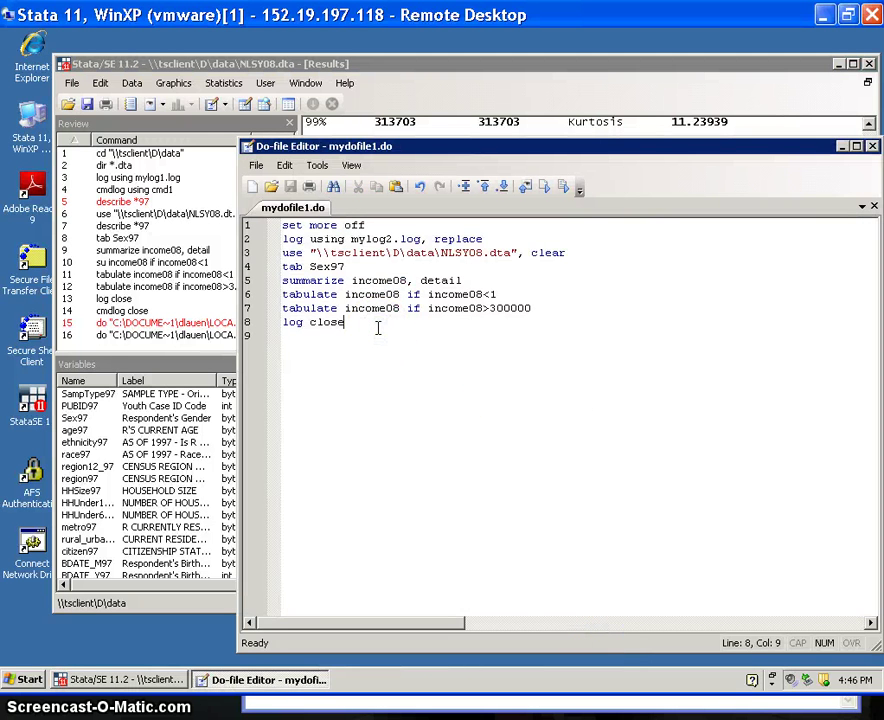